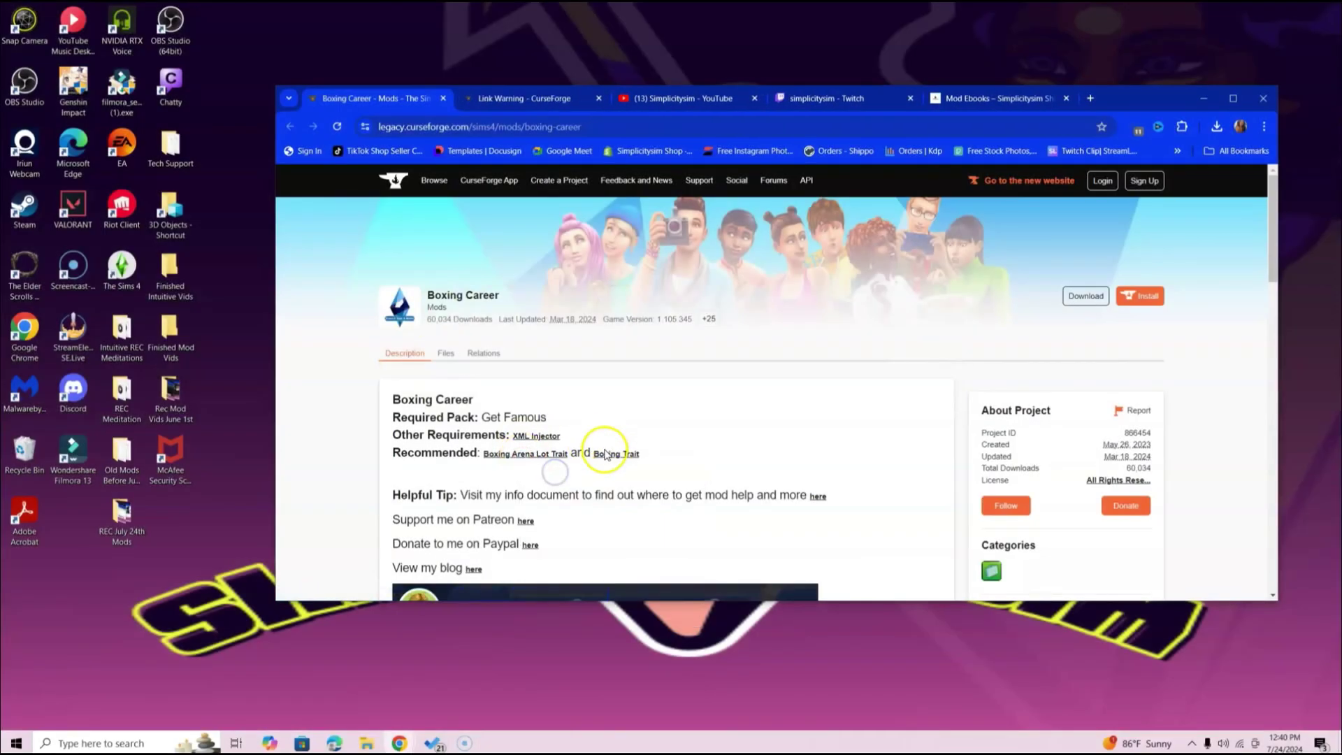
# Step: Open the recommended Boxing Arena Lot Trait link in a new tab and continue to the Lot traits page
pyautogui.rightClick(623, 456)
pyautogui.click(629, 466)
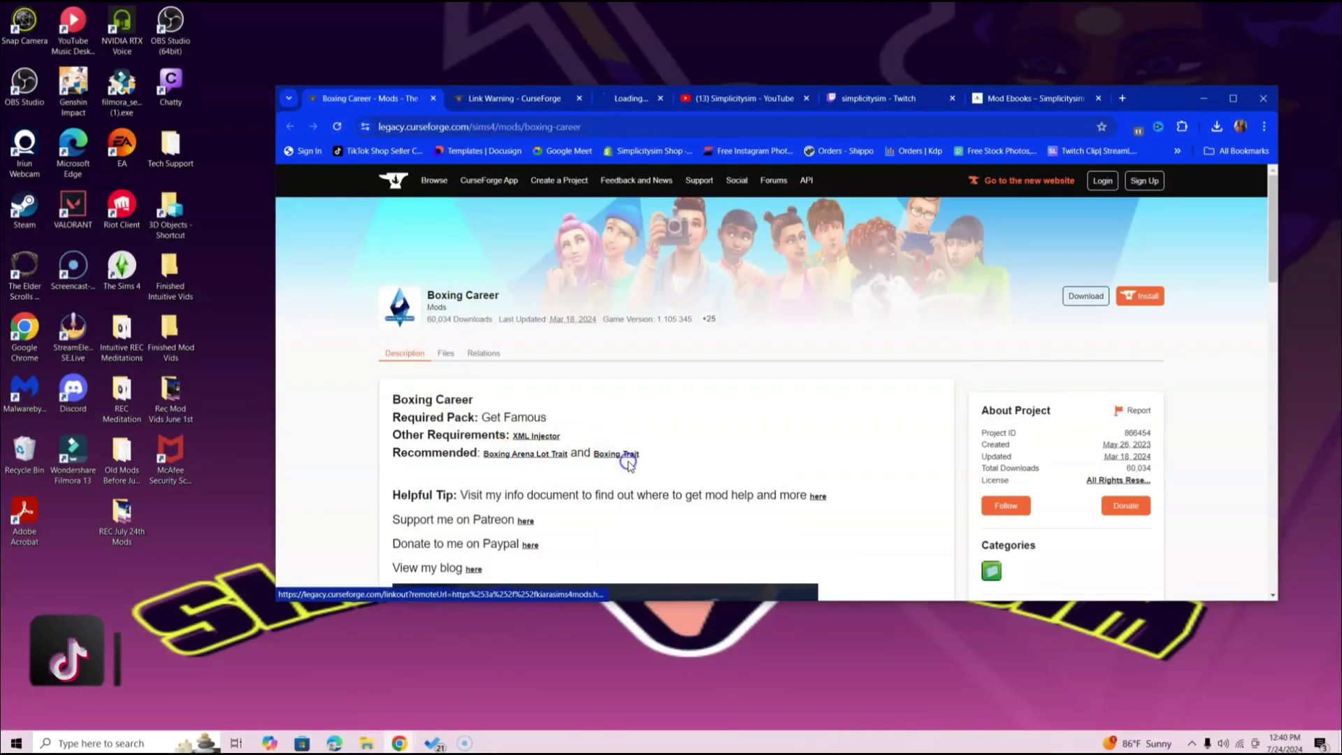
pyautogui.click(522, 97)
pyautogui.click(430, 285)
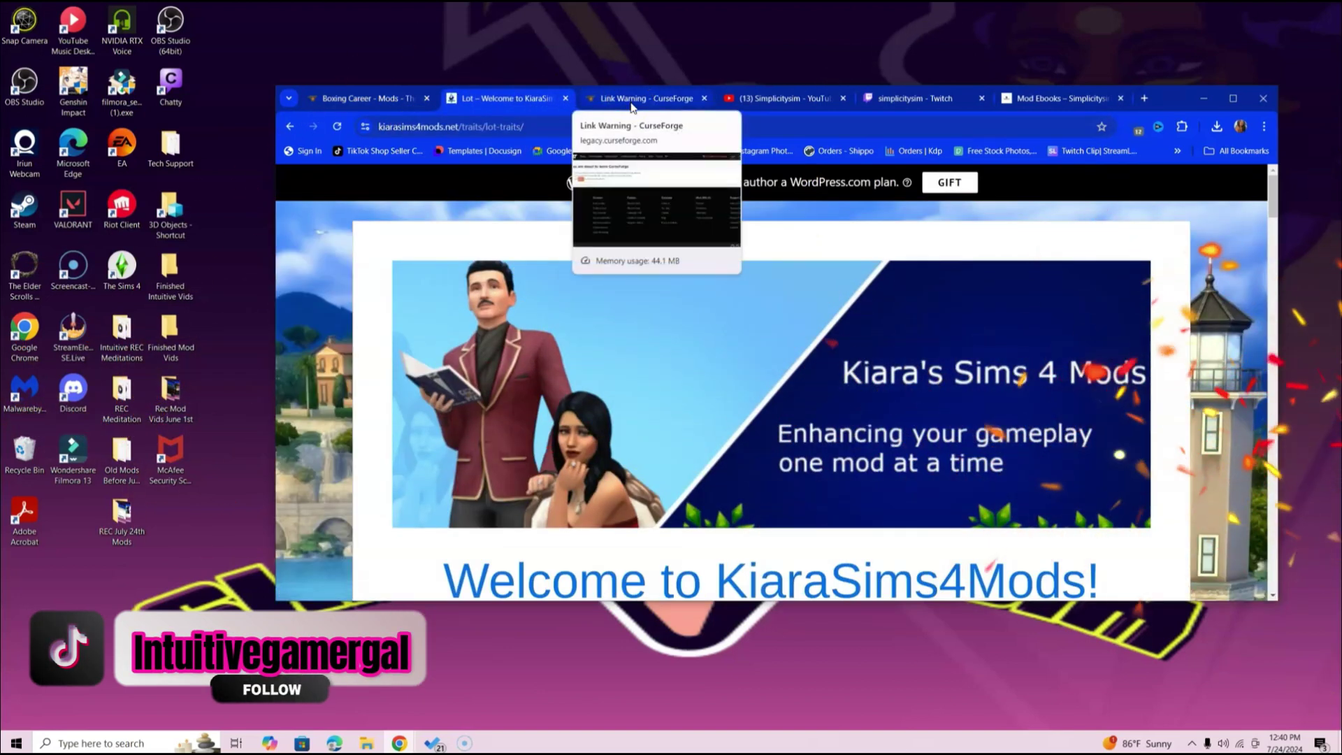
pyautogui.scroll(-4, 699, 422)
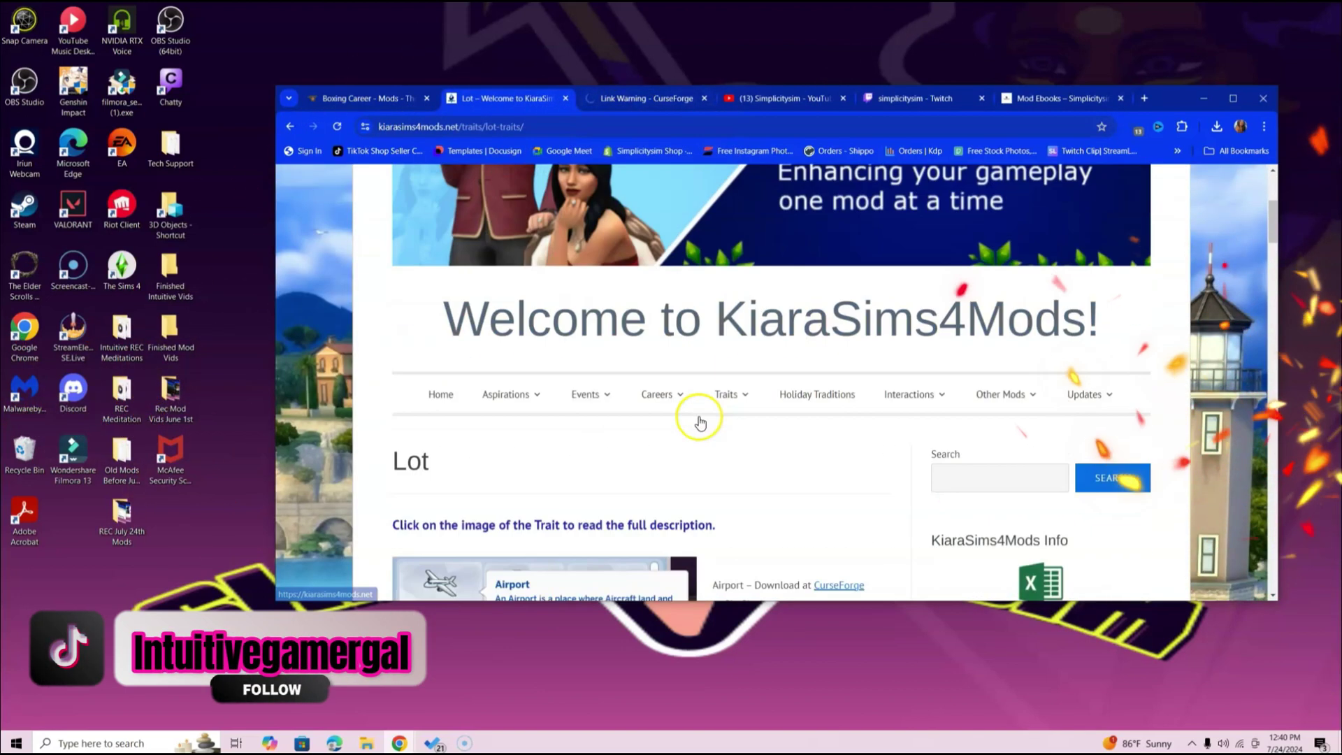
# Step: From the Boxer Trait page, open the Hobby traits listing in a new tab
pyautogui.click(606, 103)
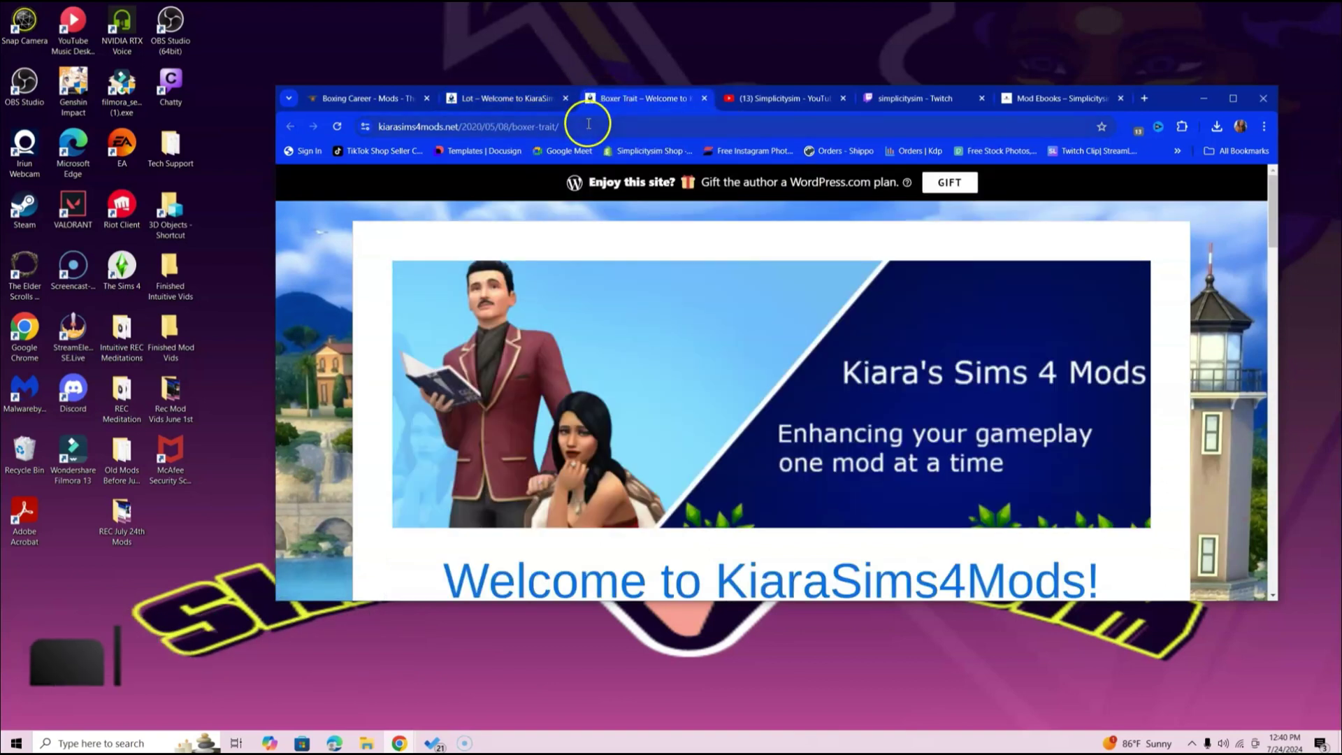
pyautogui.scroll(-5, 747, 464)
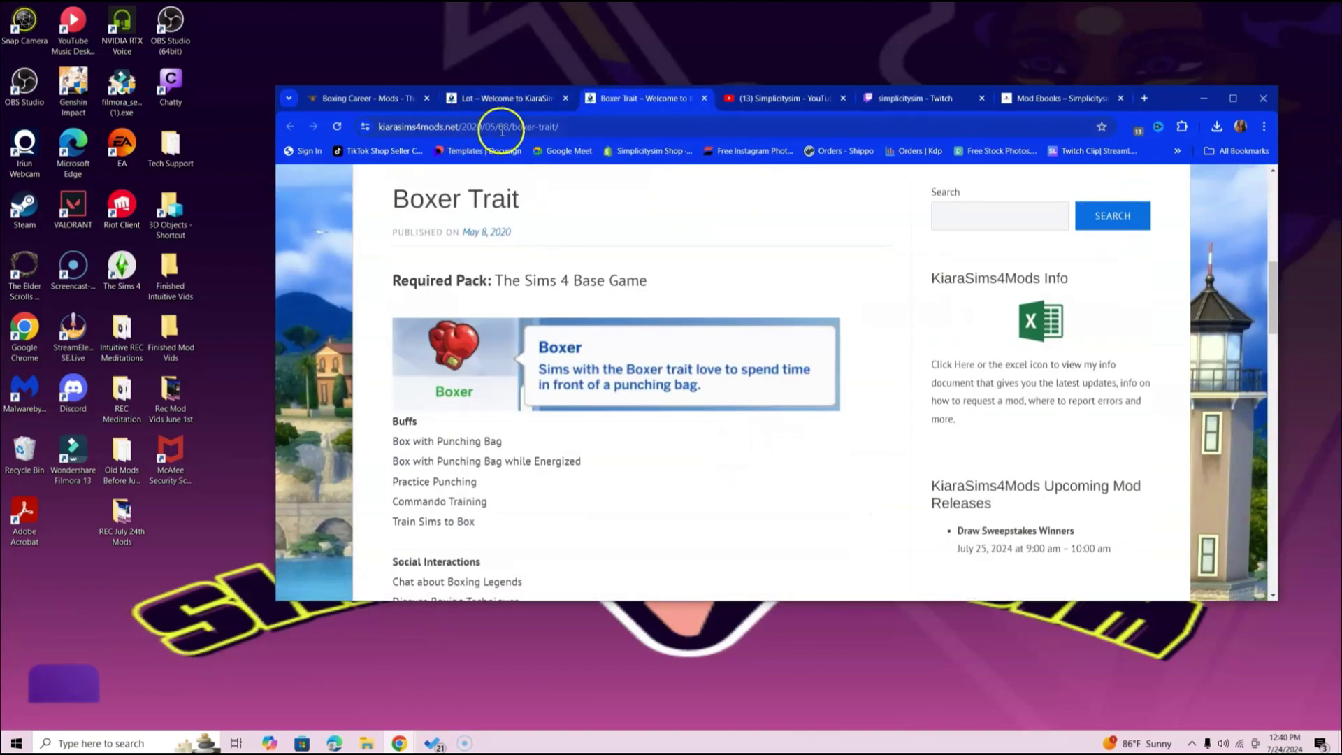
pyautogui.scroll(-4, 659, 360)
pyautogui.scroll(-4, 695, 378)
pyautogui.click(466, 250)
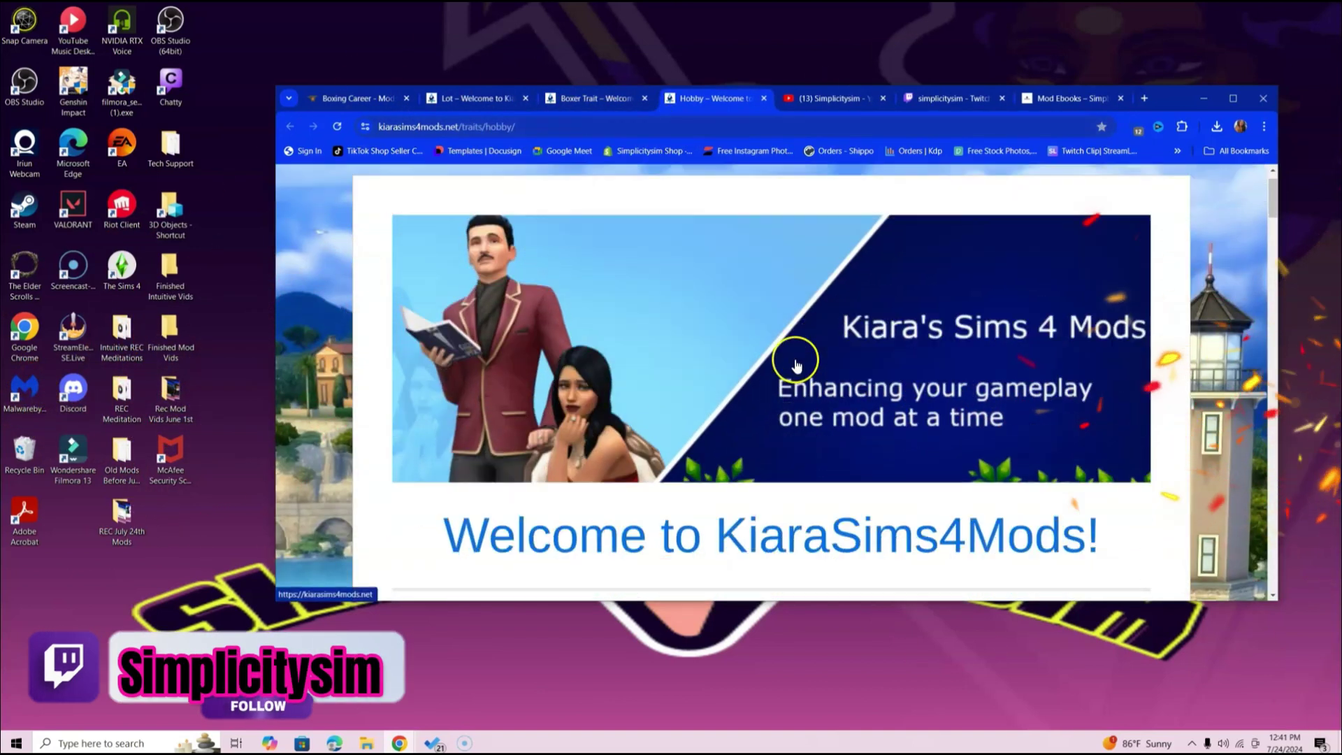
# Step: Find Boxer in the Hobby traits list and download its package from Sim File Share
pyautogui.scroll(-5, 793, 353)
pyautogui.scroll(-3, 825, 385)
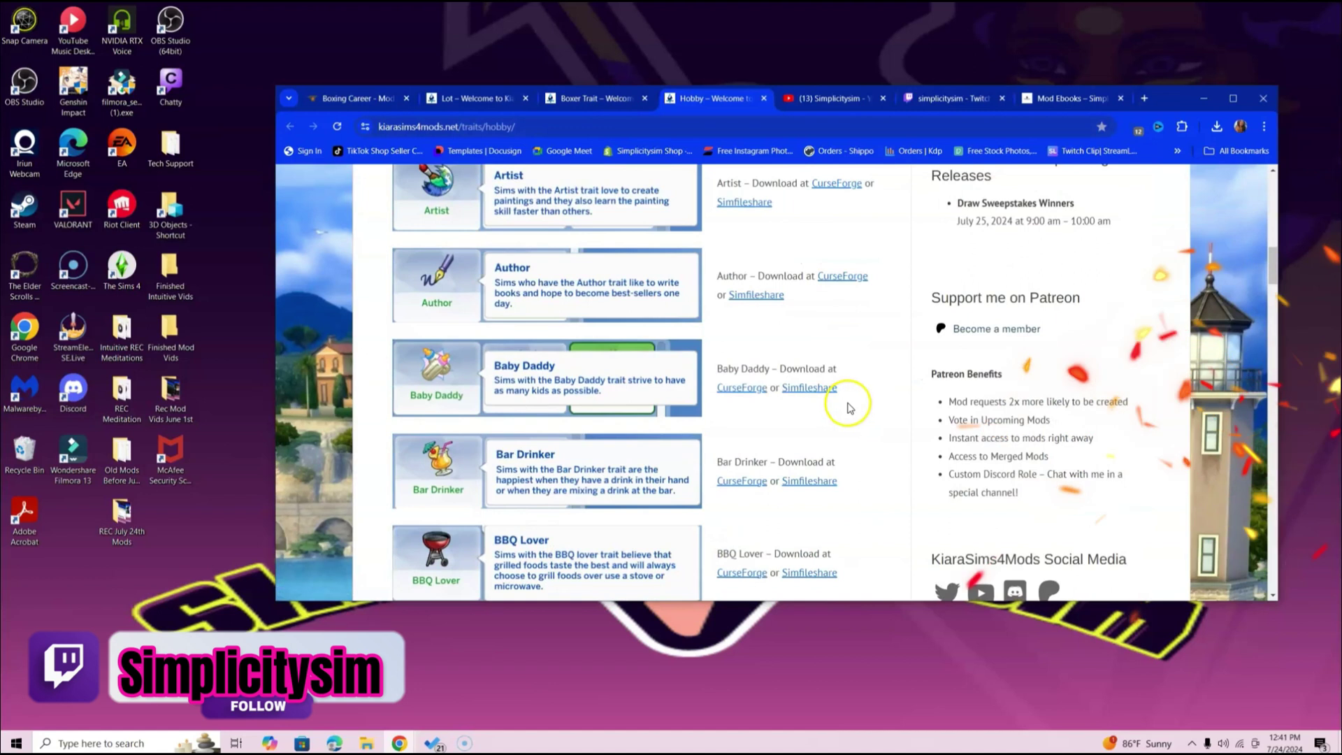
pyautogui.scroll(-4, 848, 401)
pyautogui.scroll(2, 848, 407)
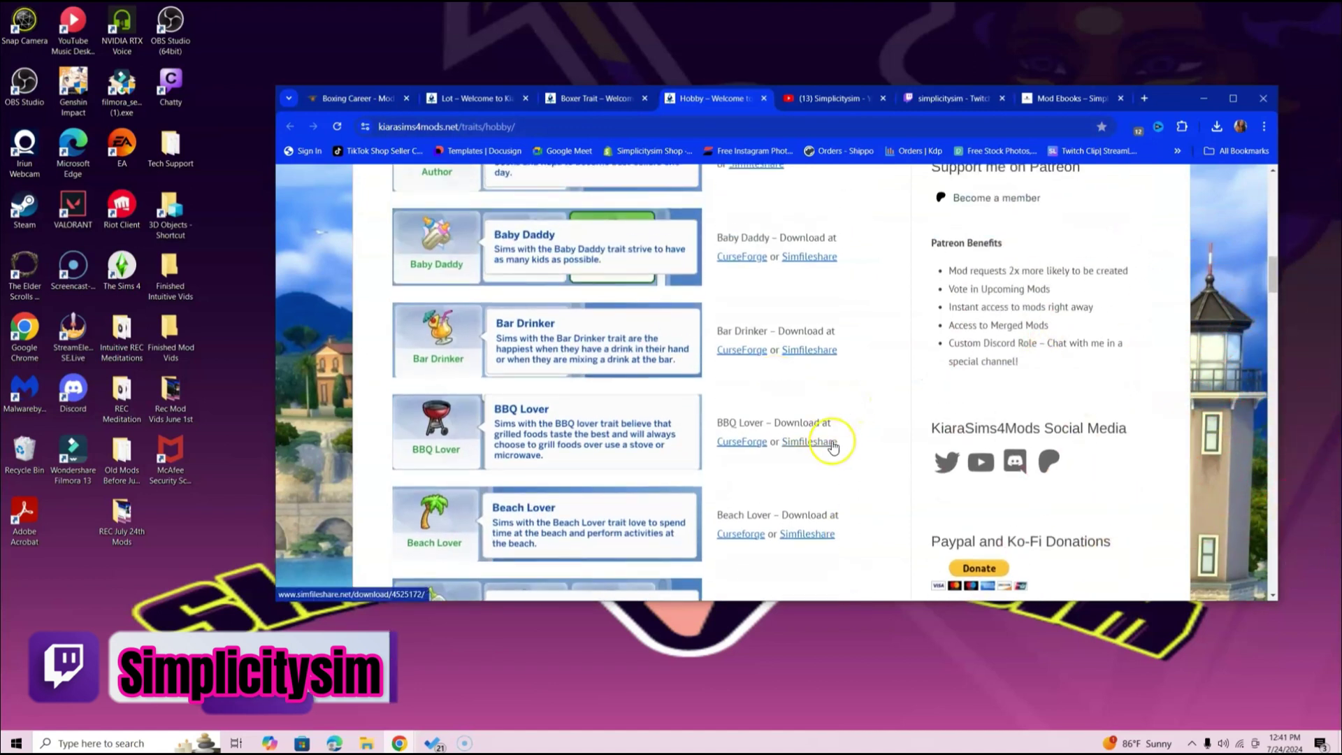
pyautogui.scroll(-2, 833, 443)
pyautogui.scroll(-1, 832, 448)
pyautogui.scroll(-3, 831, 442)
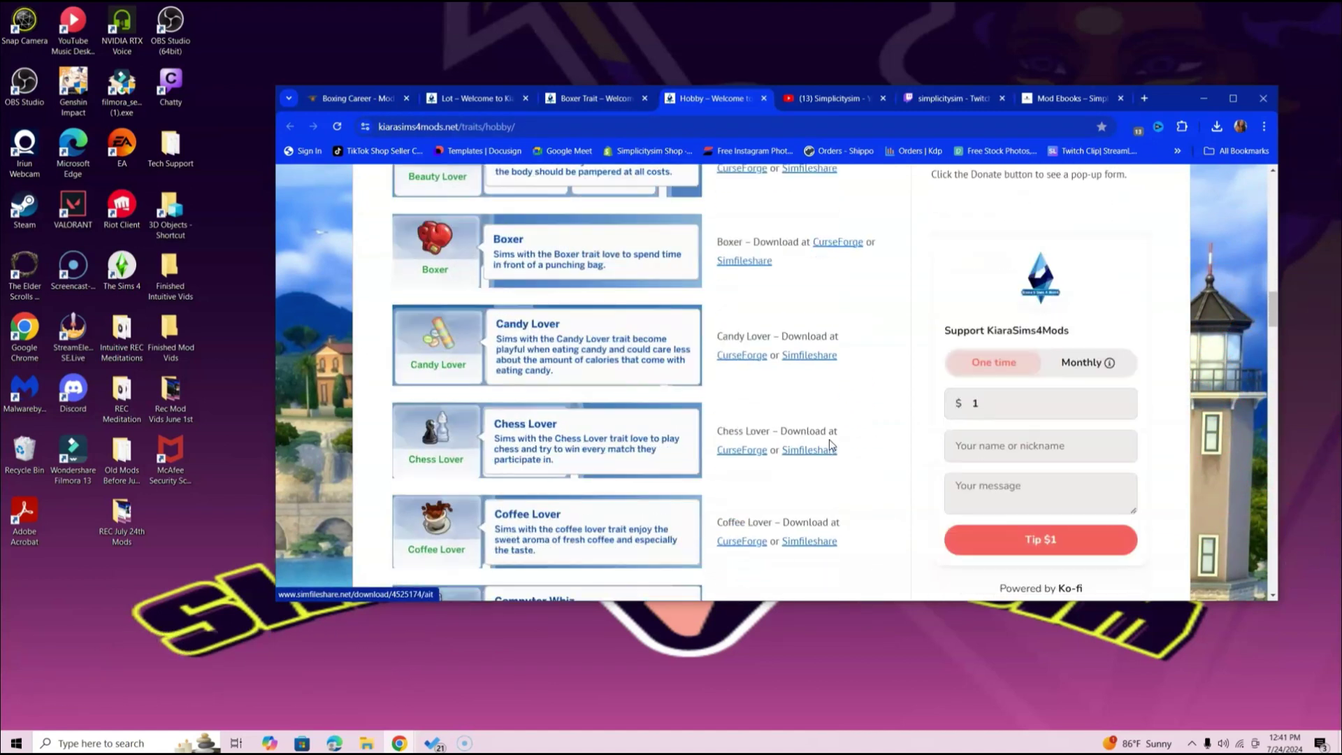
pyautogui.click(844, 245)
pyautogui.click(733, 258)
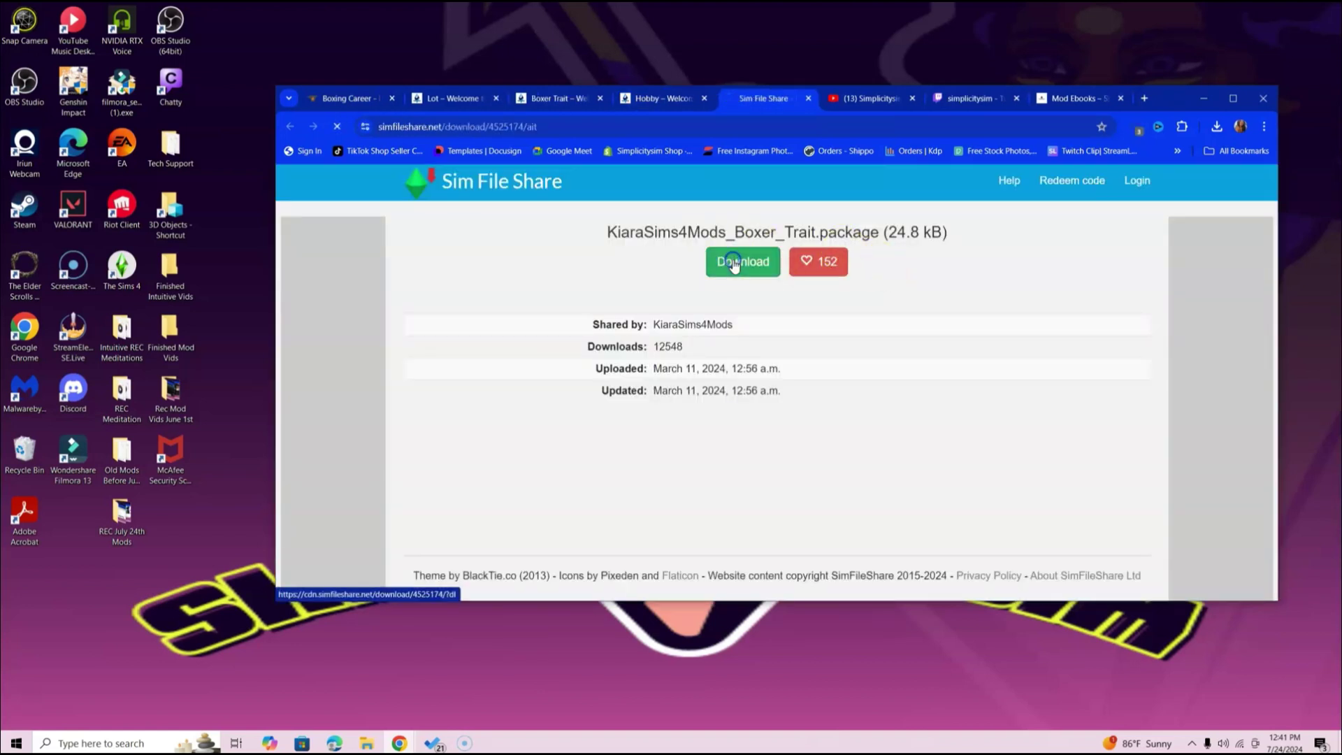
pyautogui.click(544, 103)
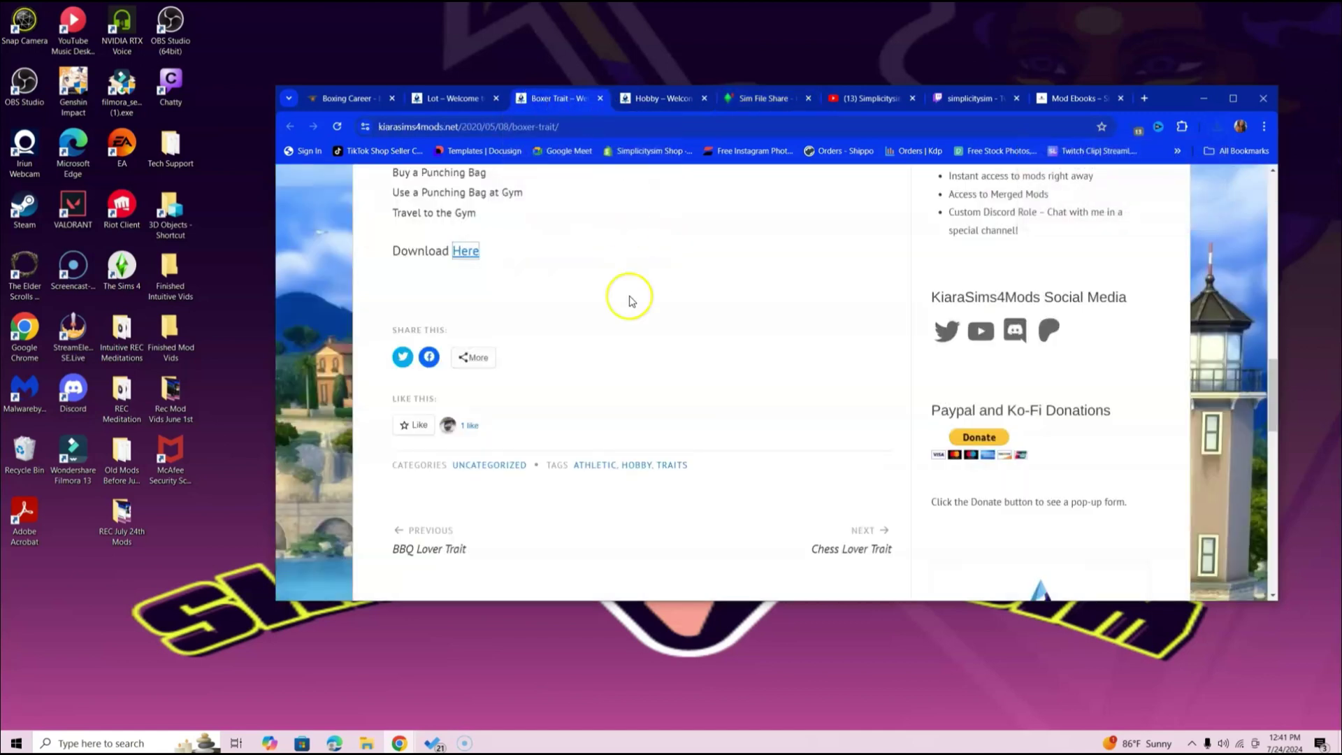
# Step: Return to the Lot traits page and scroll down to the Boxing Arena entry
pyautogui.click(465, 106)
pyautogui.scroll(-4, 819, 489)
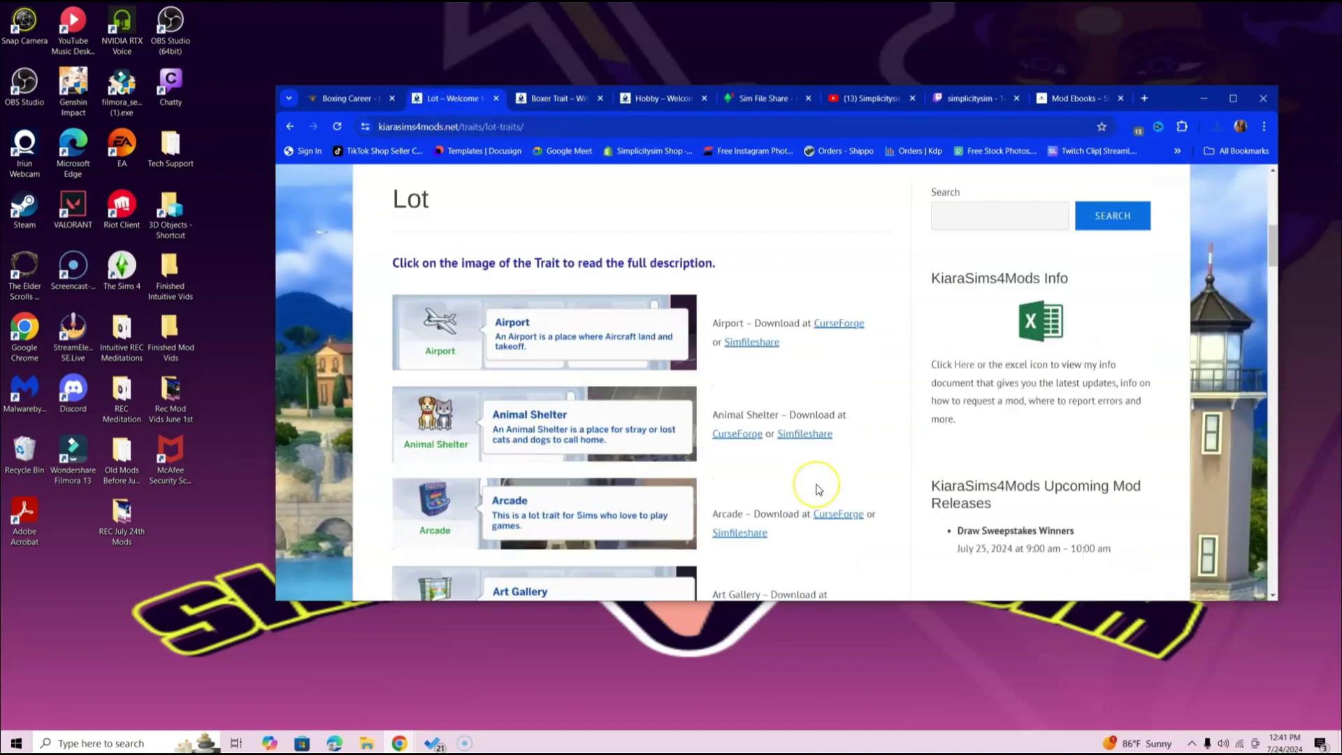
pyautogui.scroll(-5, 819, 490)
pyautogui.scroll(-4, 819, 486)
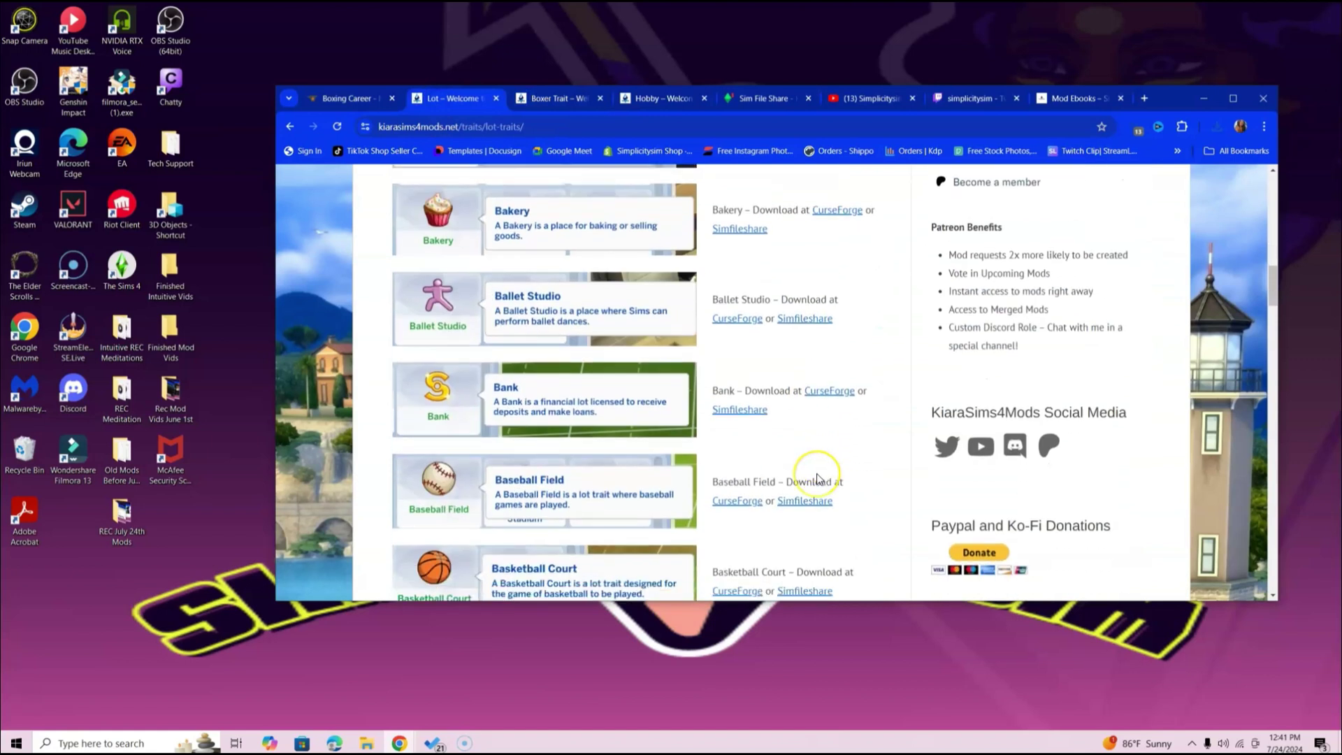
pyautogui.scroll(-4, 819, 481)
pyautogui.scroll(-3, 819, 480)
pyautogui.scroll(-2, 818, 482)
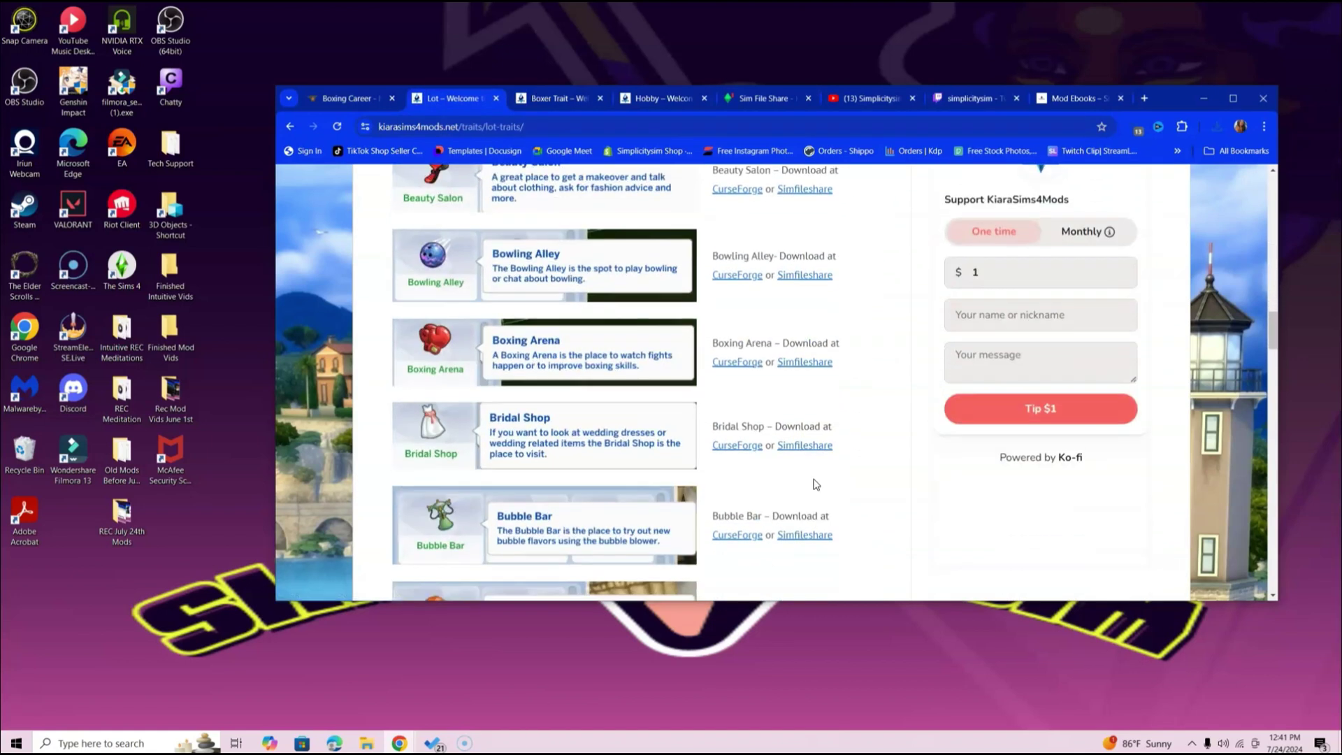
# Step: Download the Boxing Arena Lot Trait from CurseForge, then check the Boxing Career tab
pyautogui.click(751, 364)
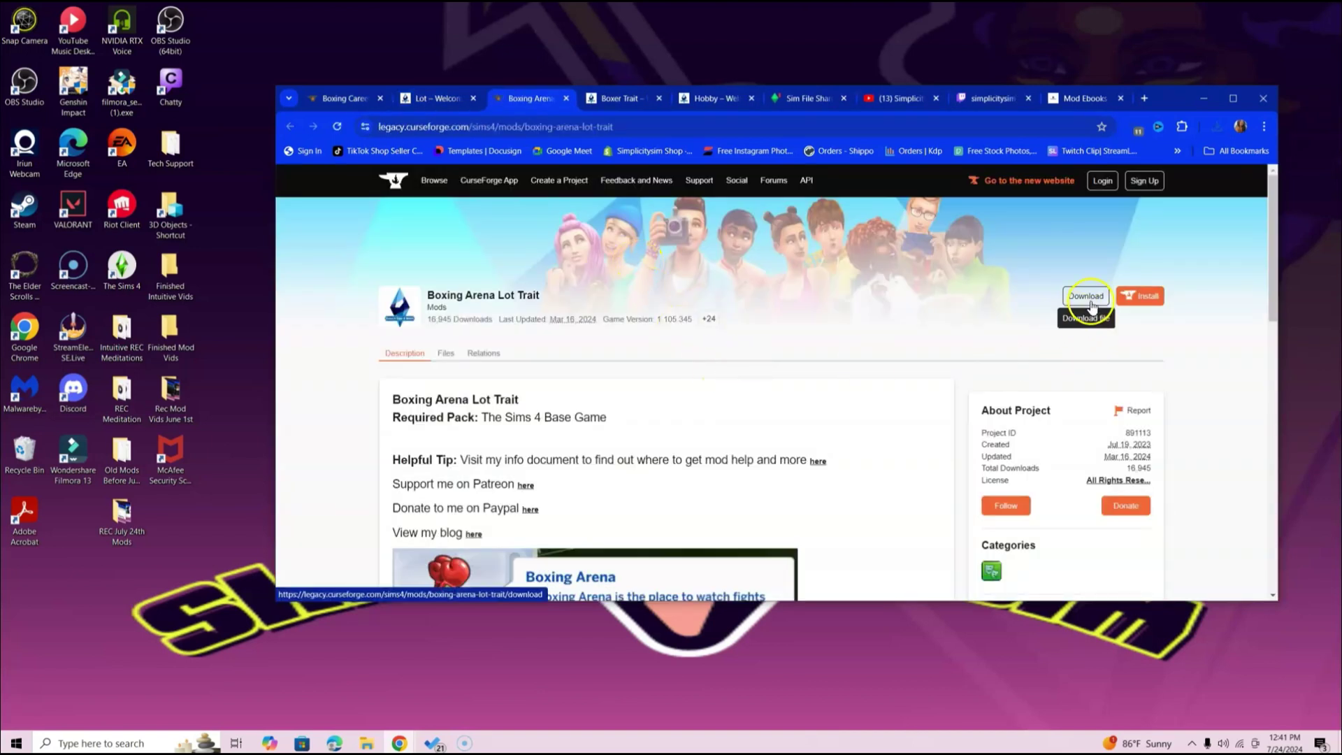
pyautogui.click(1090, 299)
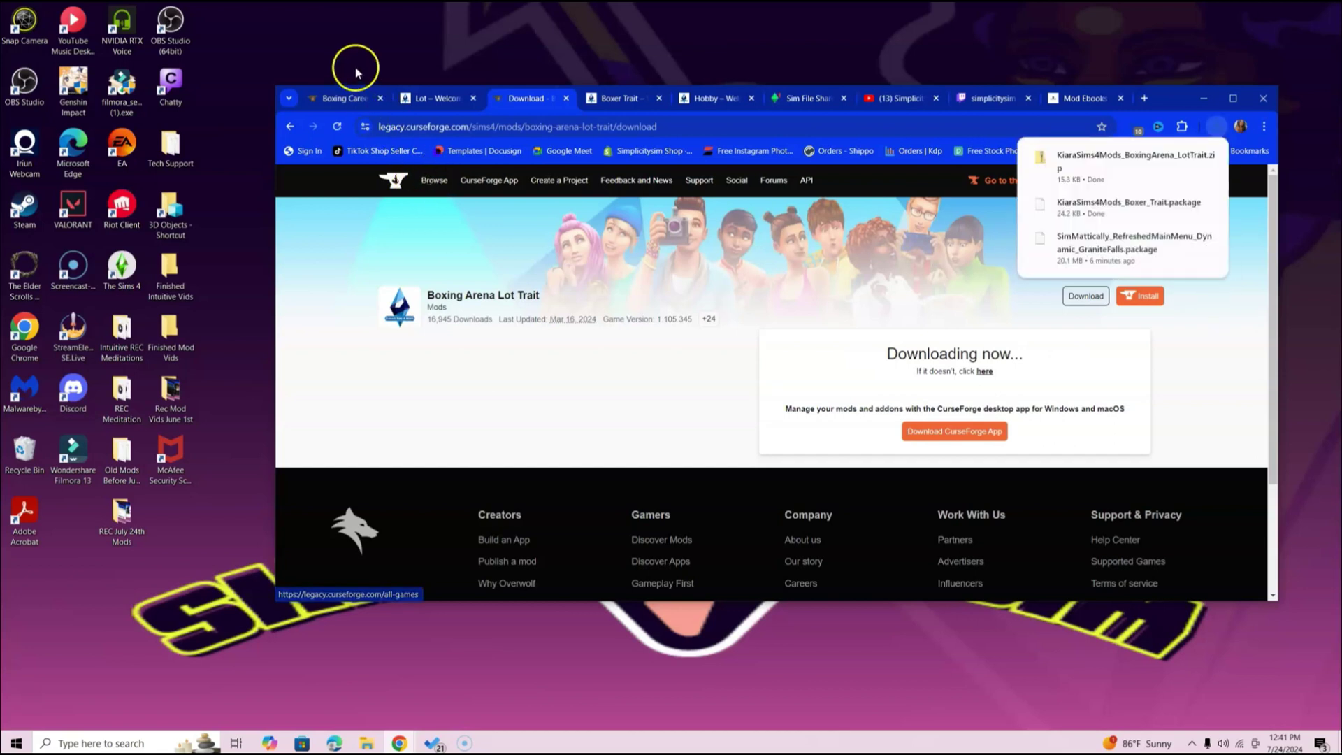
pyautogui.click(346, 99)
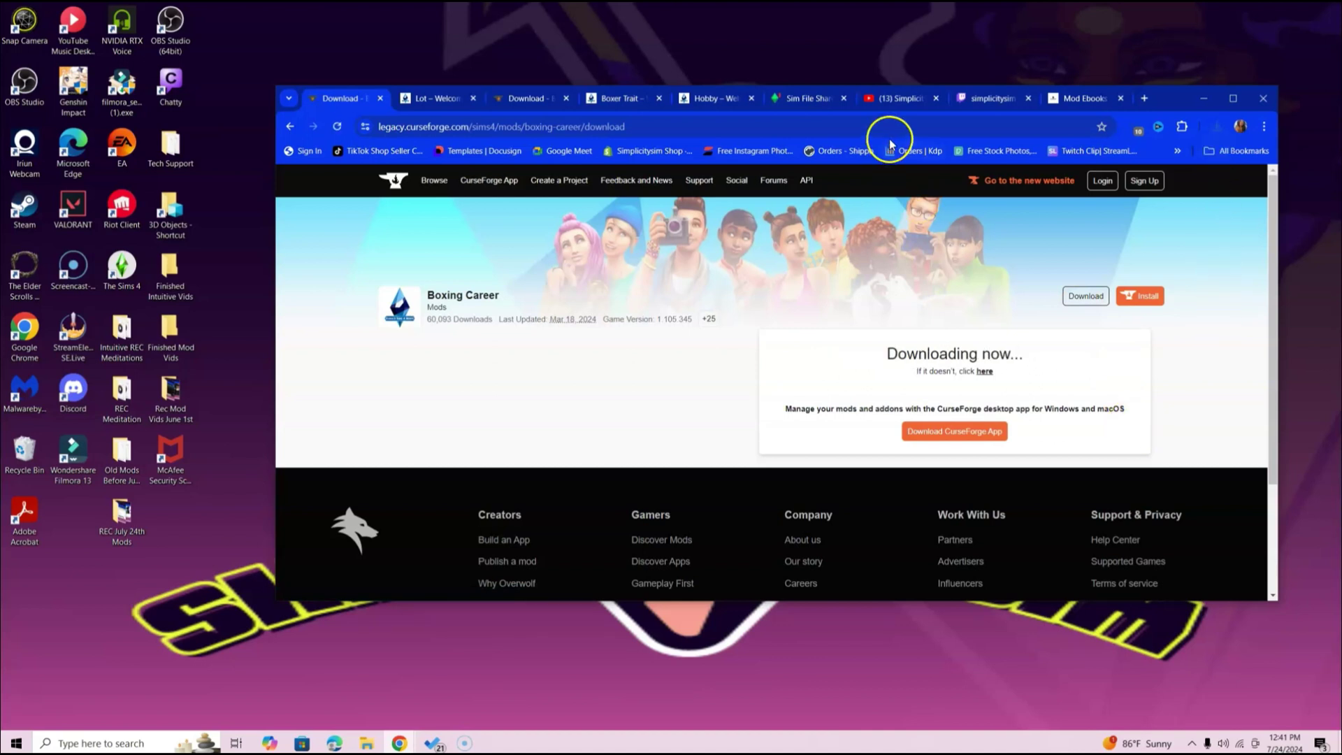
pyautogui.click(893, 99)
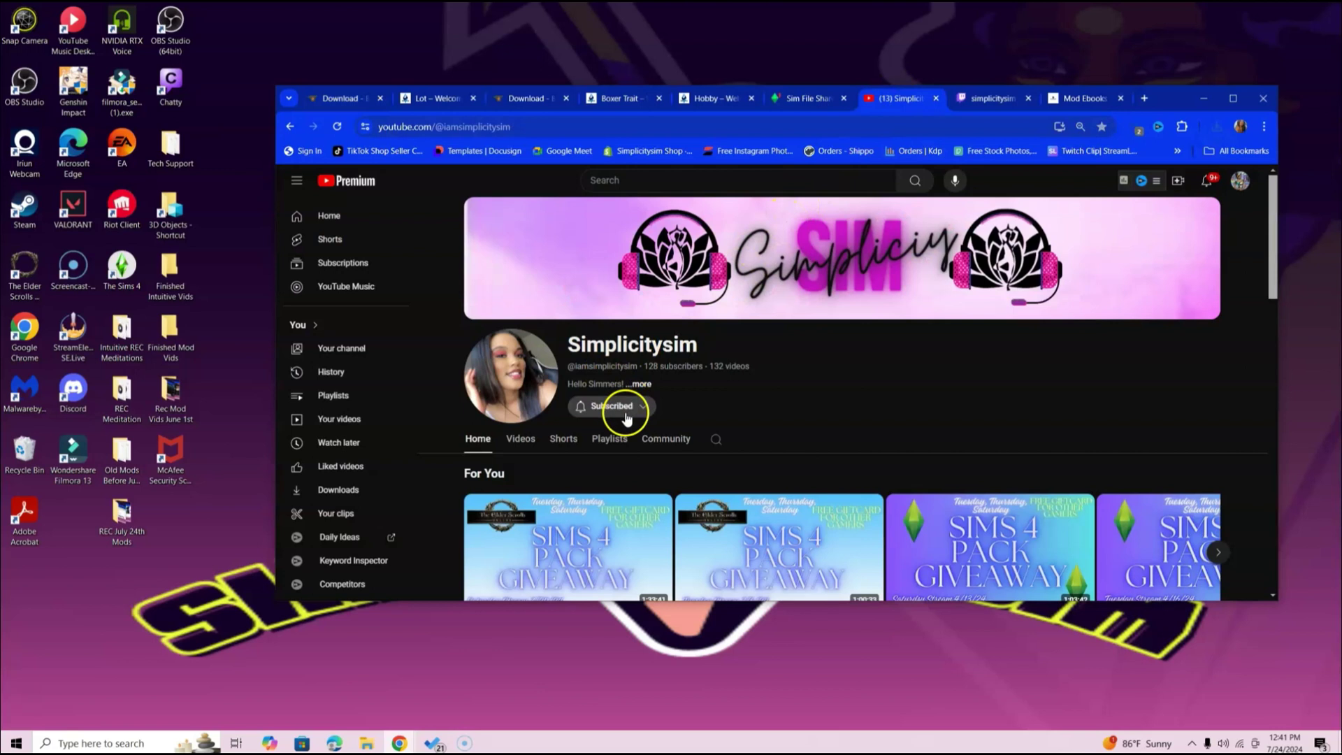
# Step: Cycle through the Twitch and Hobby traits tabs back to the CurseForge Boxing Career download
pyautogui.click(987, 99)
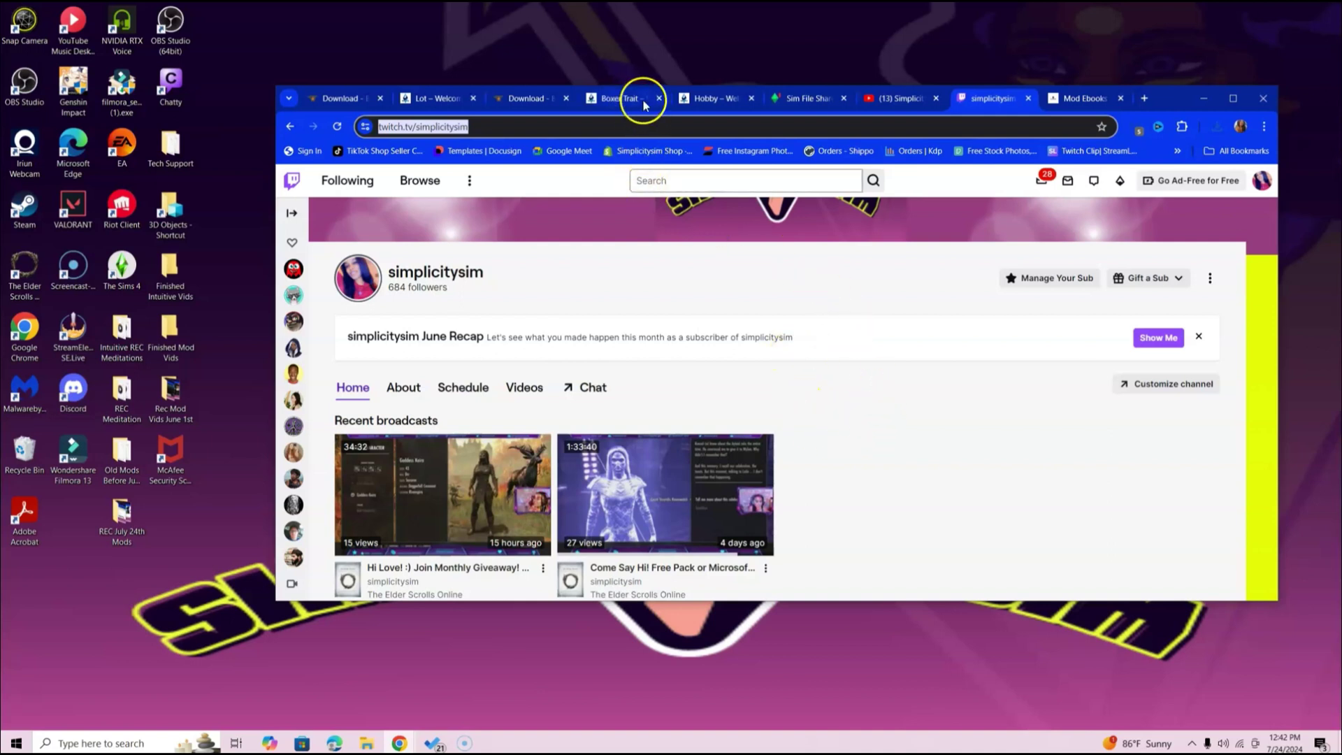
pyautogui.click(703, 99)
pyautogui.click(341, 111)
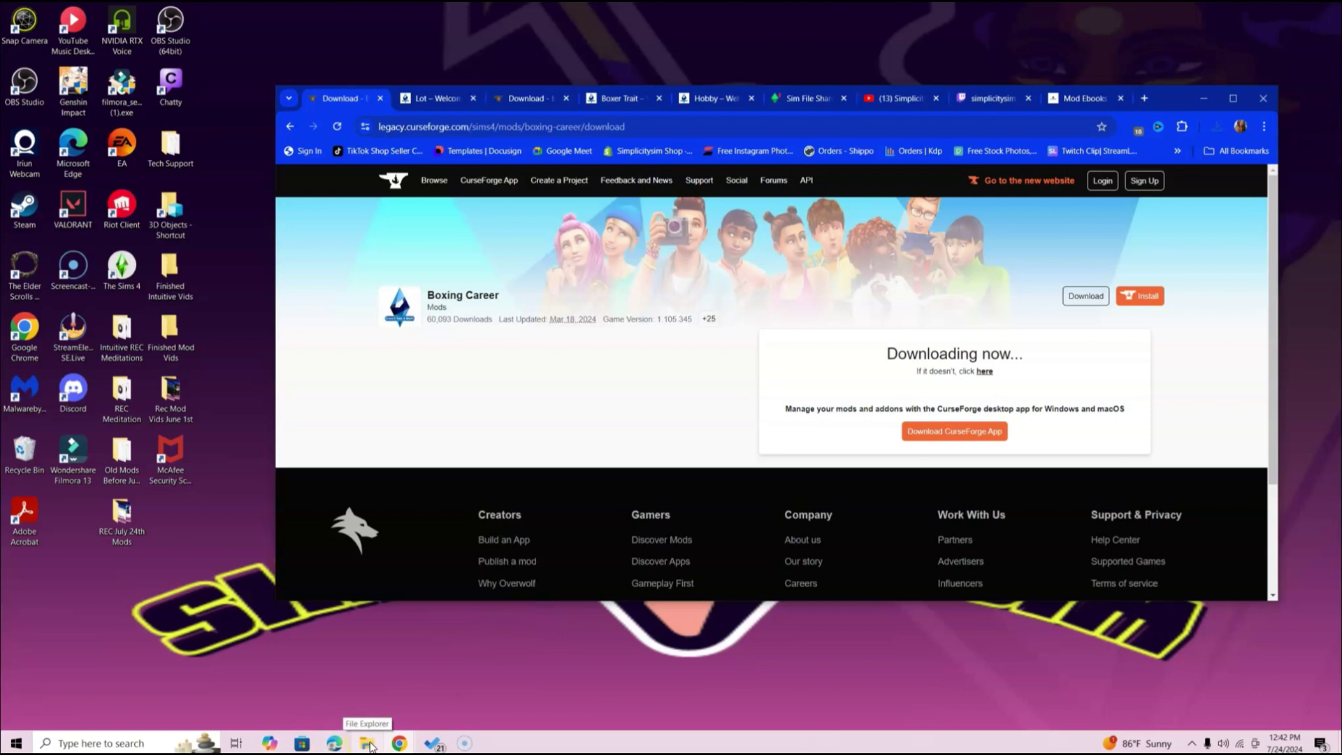
# Step: Open Downloads in File Explorer with the three mod files and move the window top-left
pyautogui.click(369, 744)
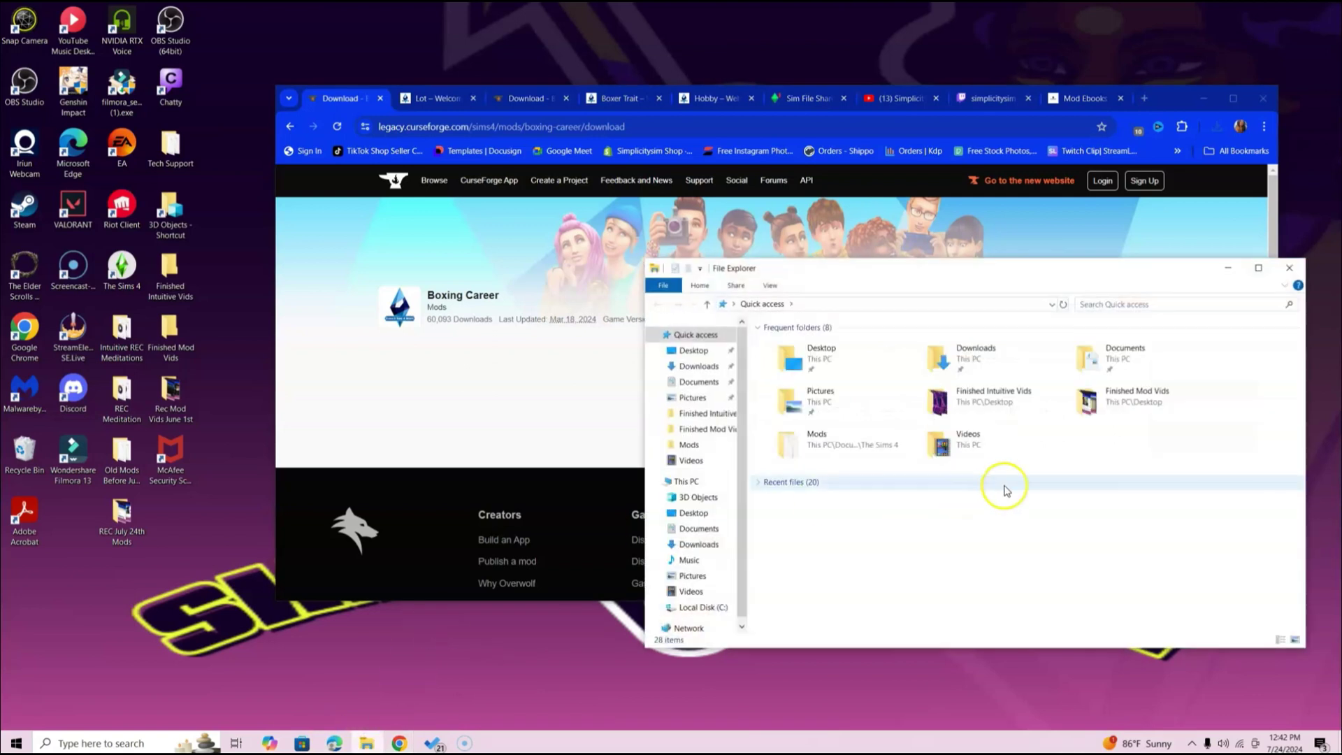
pyautogui.doubleClick(972, 358)
pyautogui.moveTo(975, 364); pyautogui.dragTo(848, 374)
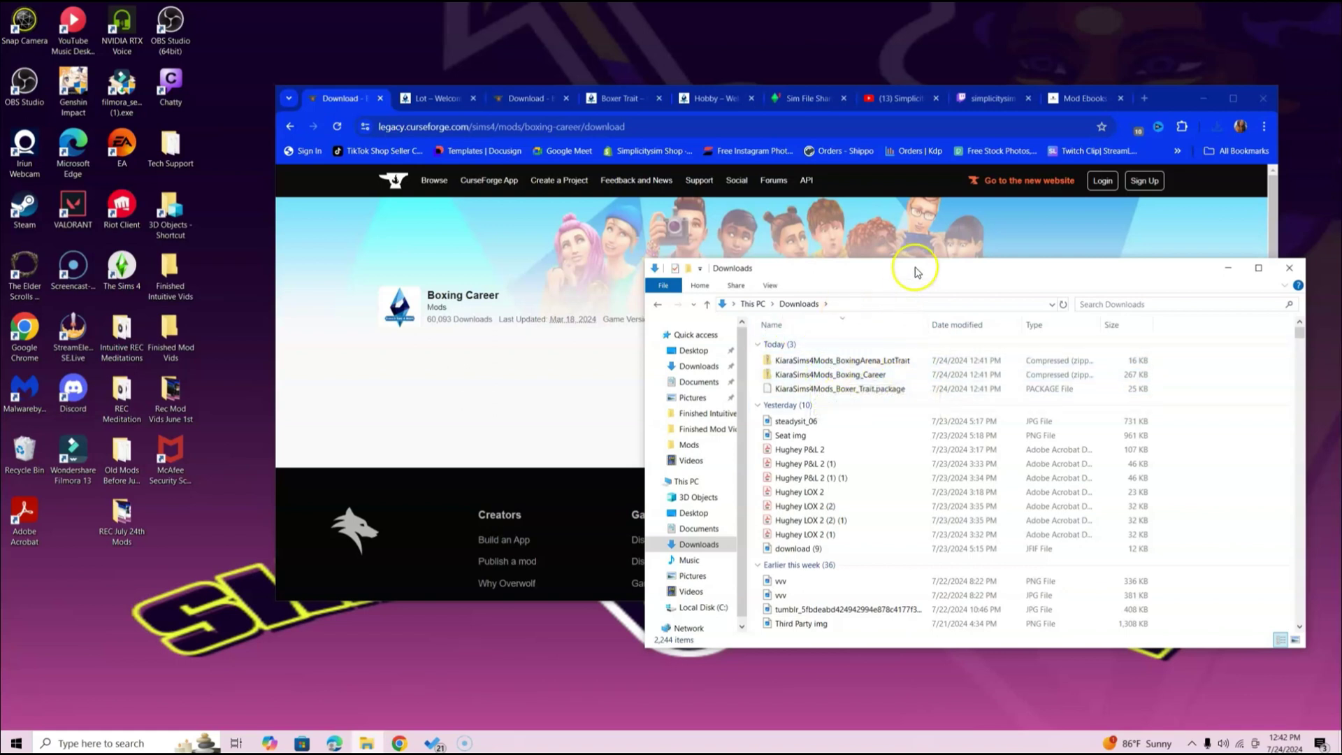
pyautogui.moveTo(914, 268); pyautogui.dragTo(243, 17)
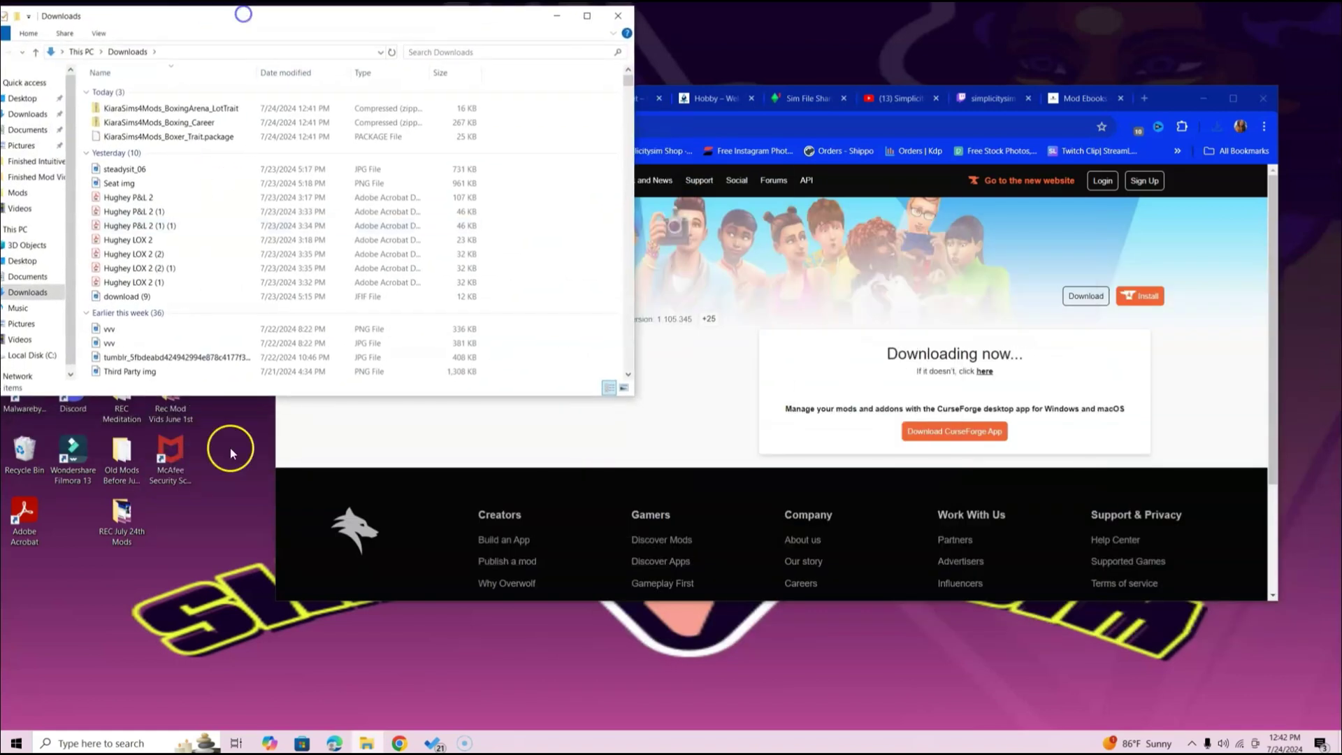
pyautogui.rightClick(368, 745)
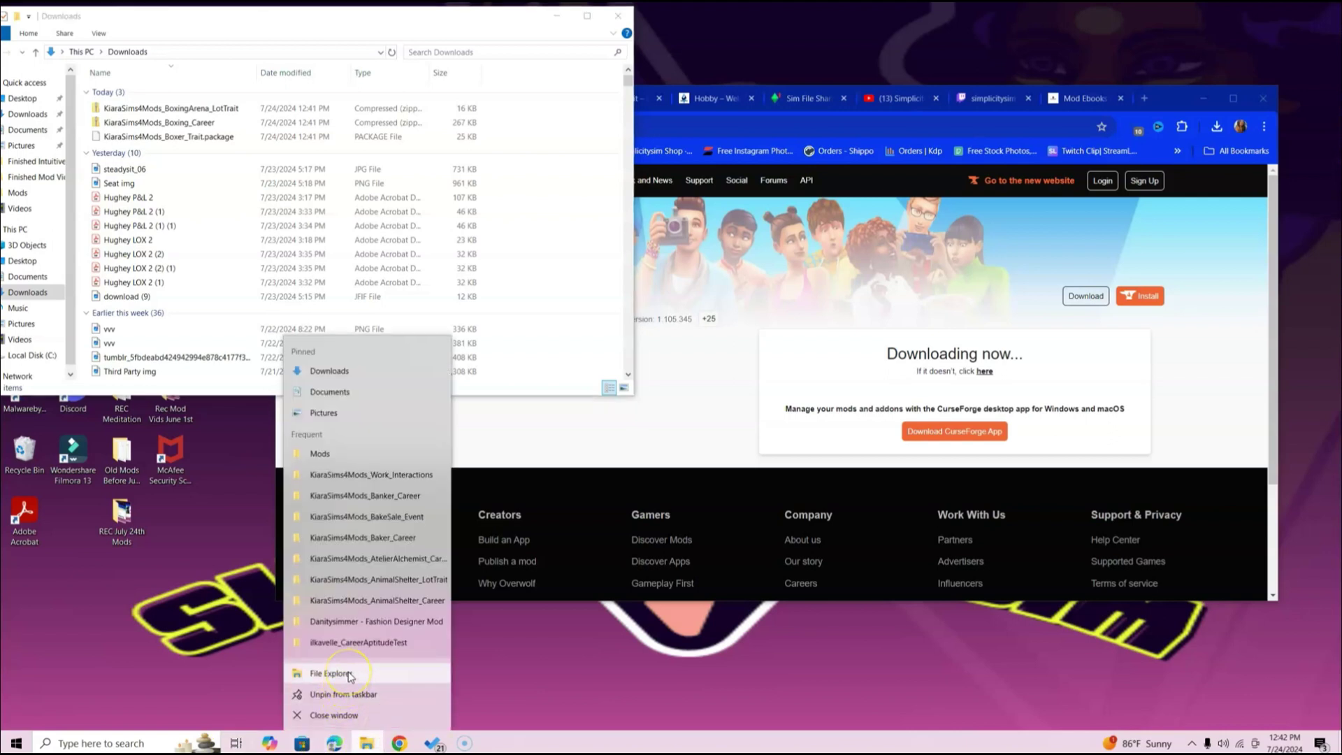
# Step: Open a second Explorer window at Documents > Electronic Arts > The Sims 4 > Mods
pyautogui.click(349, 675)
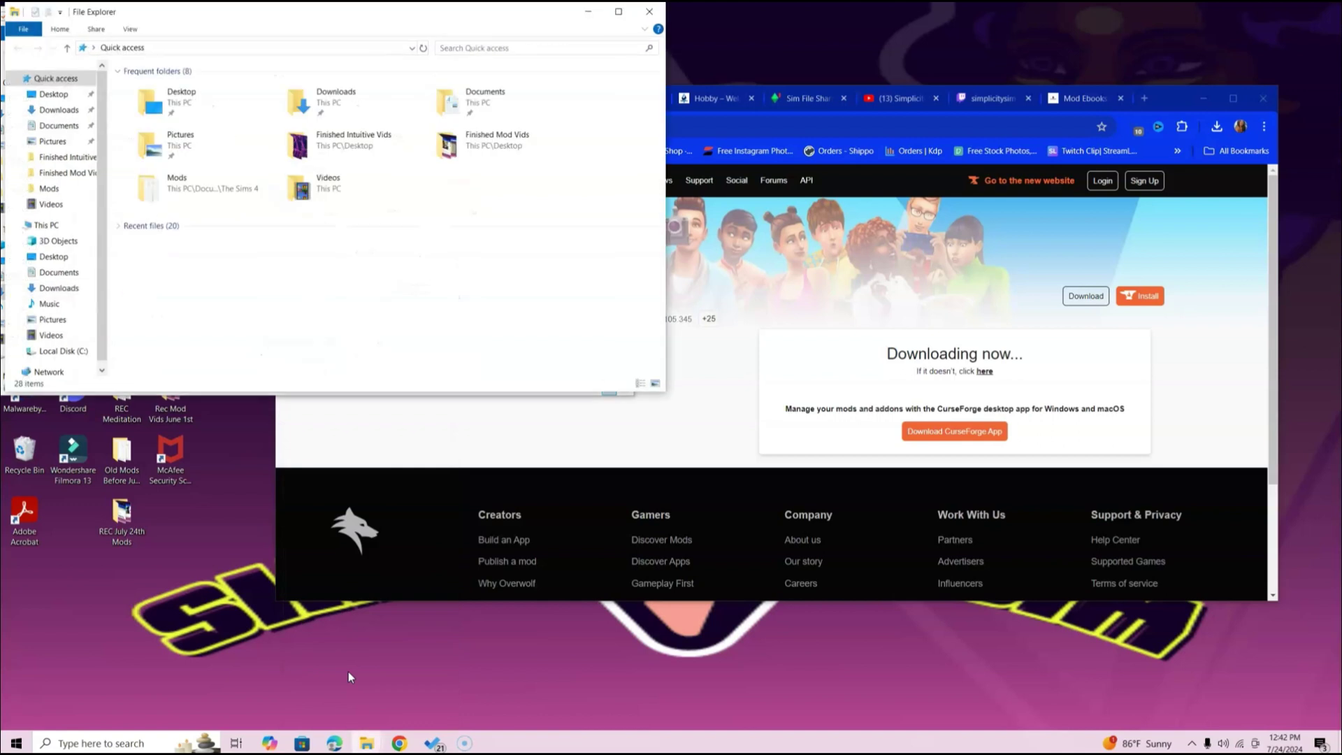
pyautogui.moveTo(518, 14)
pyautogui.mouseDown()
pyautogui.moveTo(1095, 222)
pyautogui.moveTo(1106, 242)
pyautogui.mouseUp()
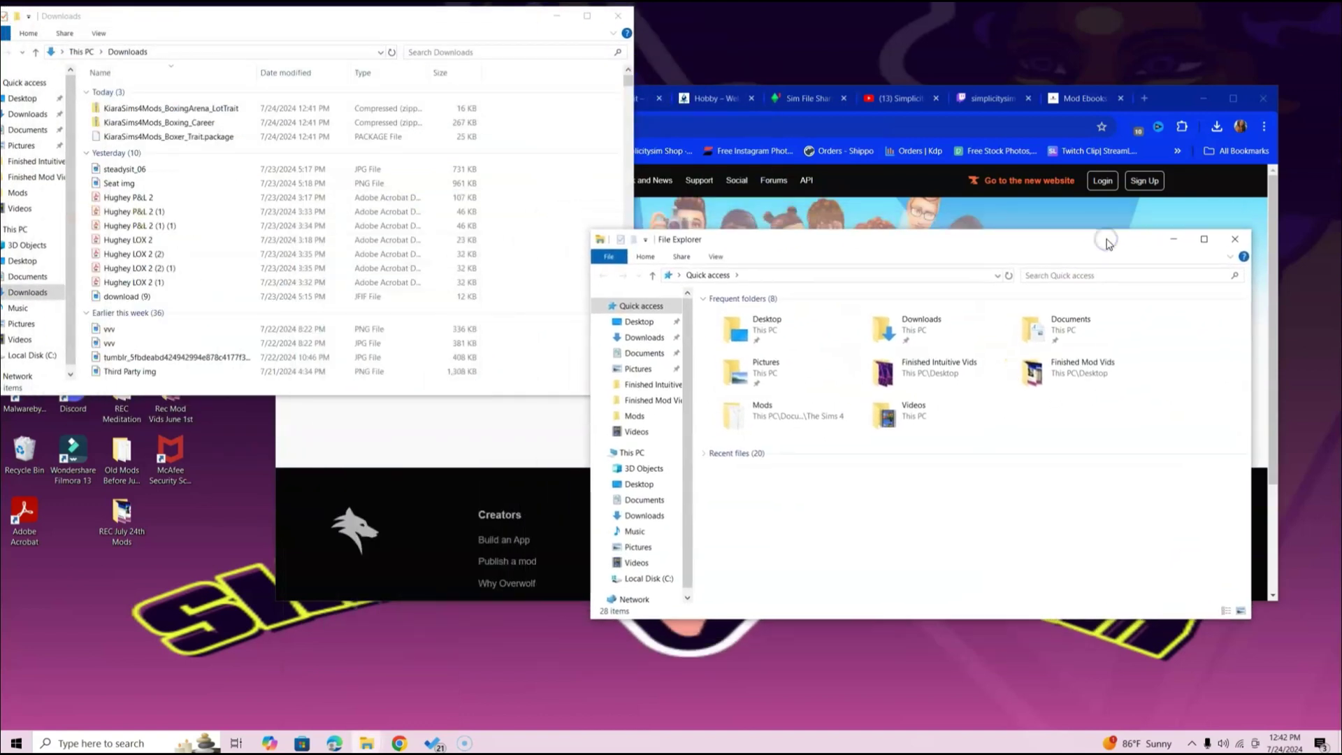
pyautogui.doubleClick(1077, 341)
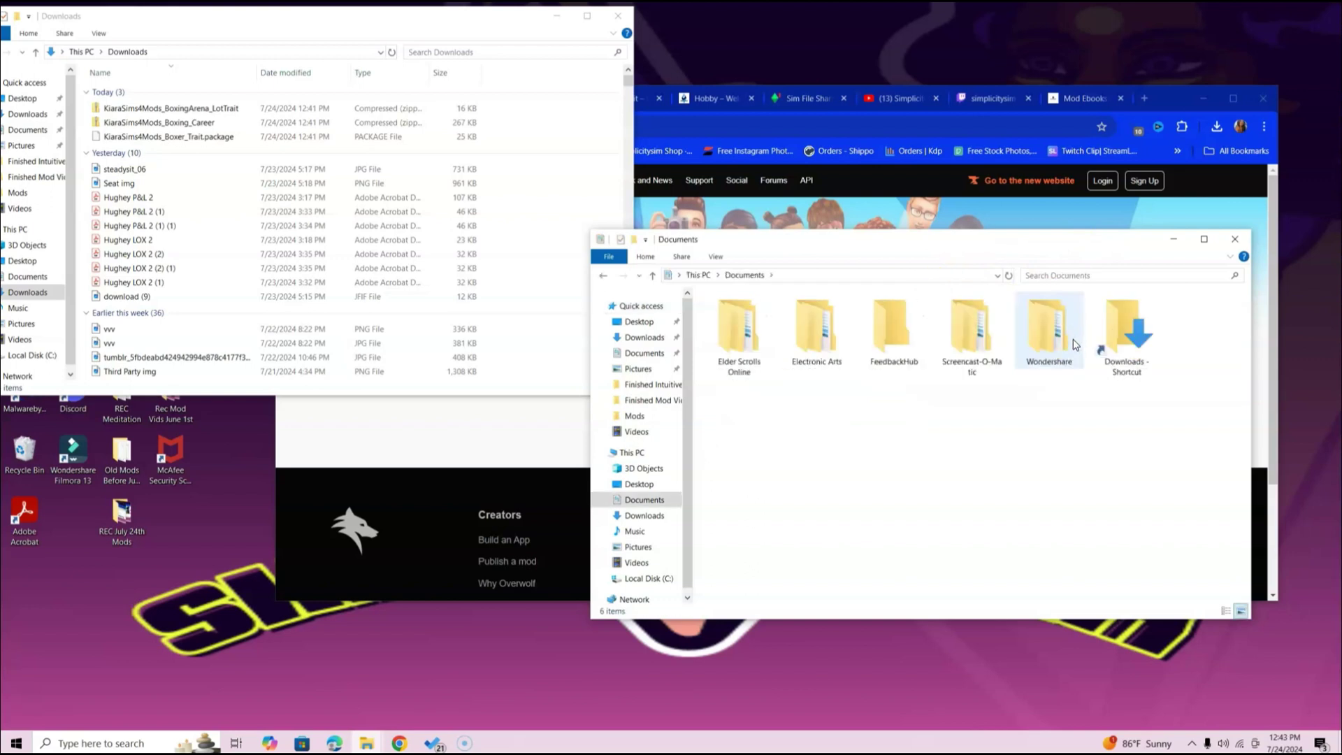
pyautogui.click(793, 479)
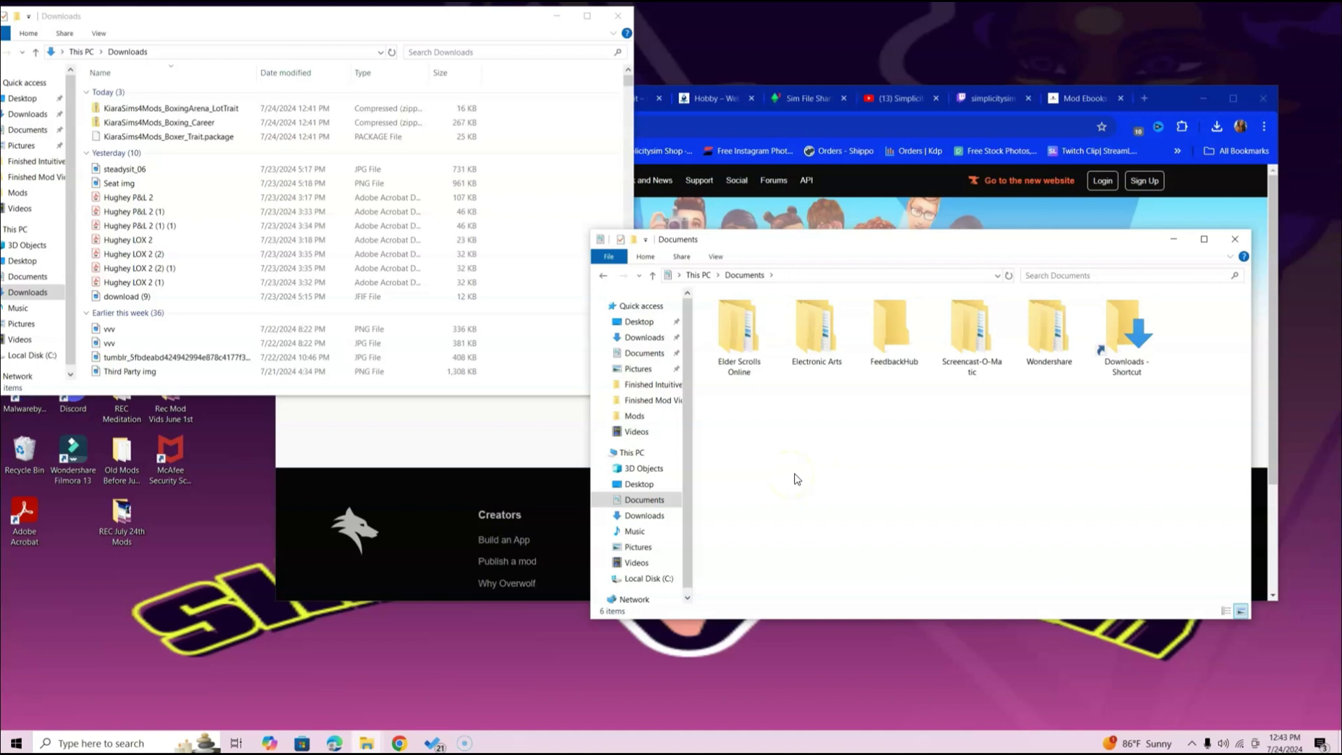
pyautogui.click(817, 367)
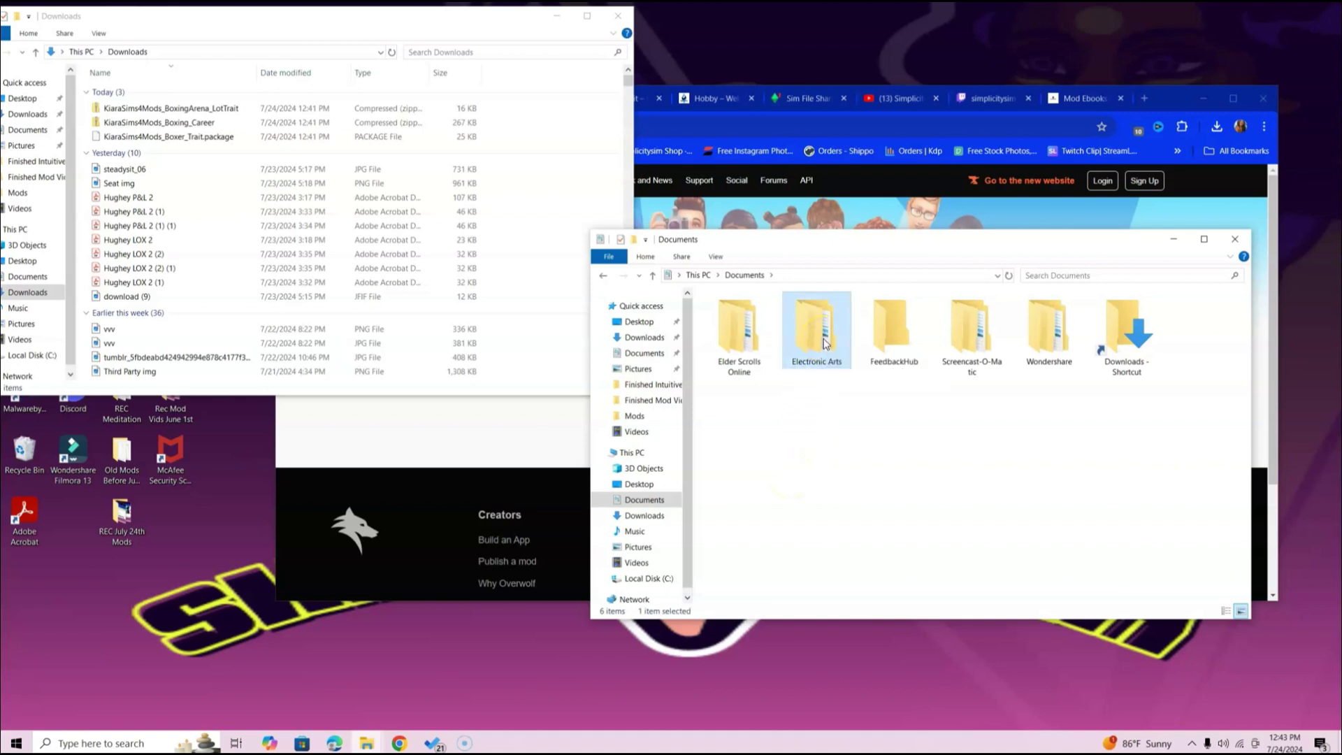
pyautogui.doubleClick(825, 341)
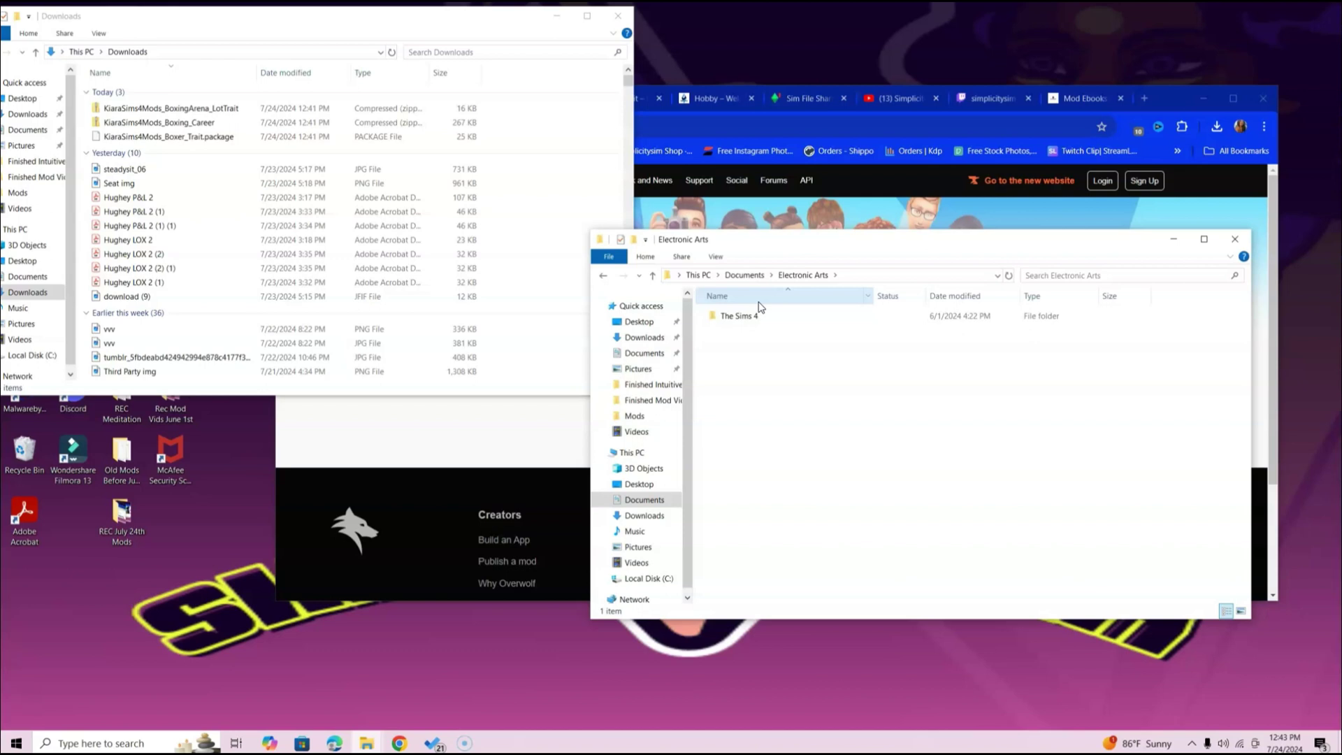
pyautogui.doubleClick(755, 316)
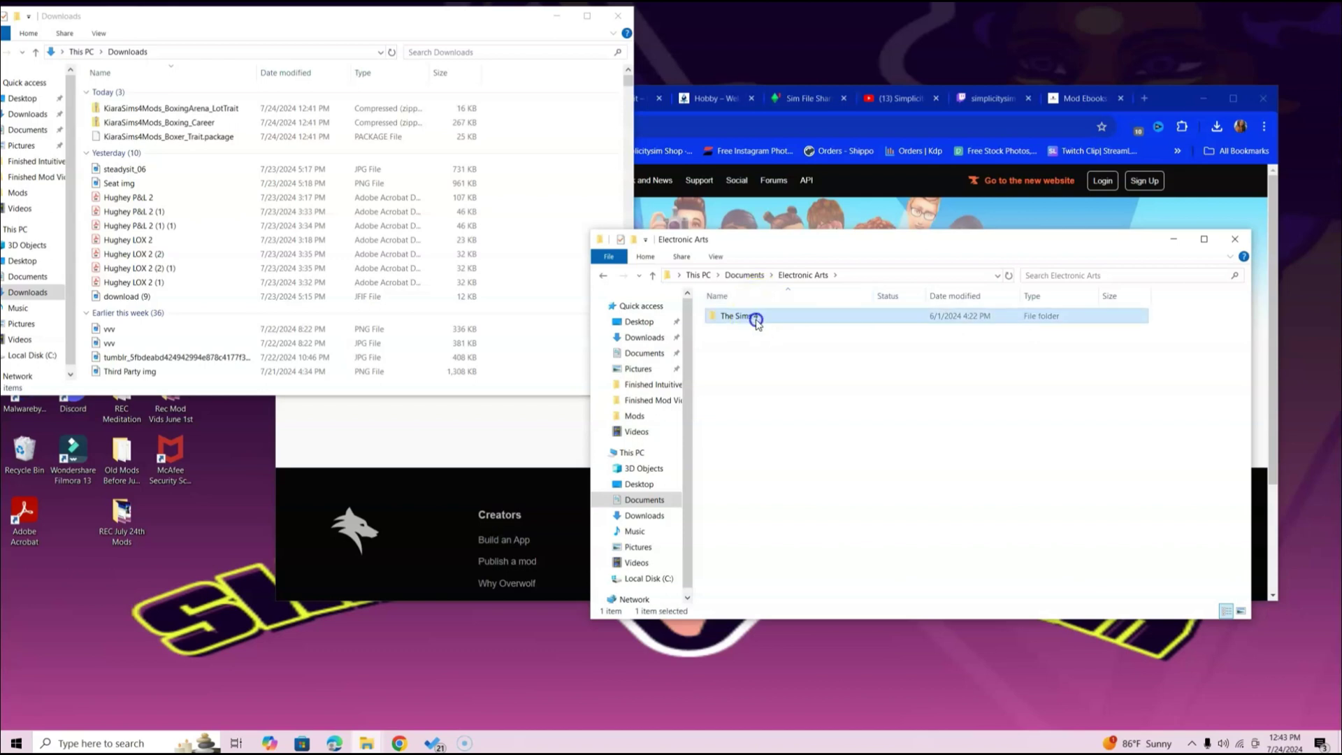
pyautogui.doubleClick(759, 373)
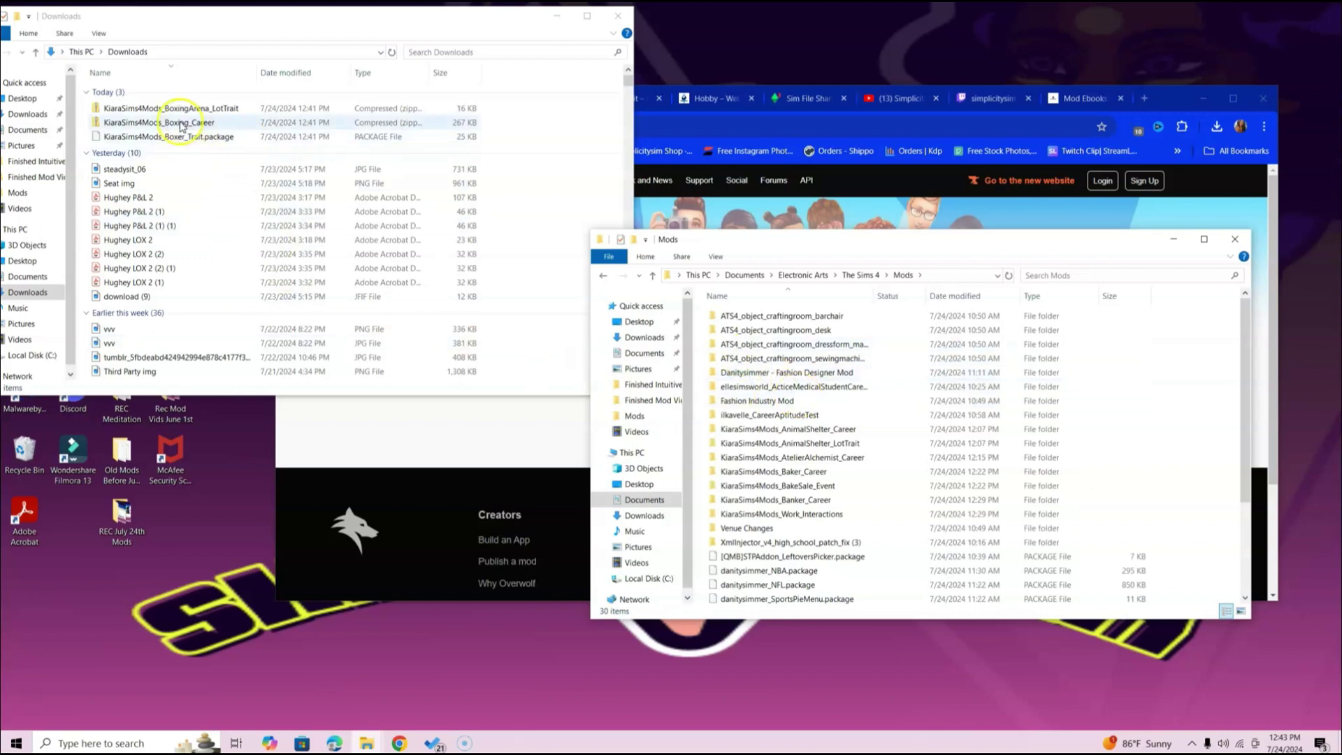
# Step: Move Boxer_Trait.package into Mods and extract the BoxingArena_LotTrait zip to its suggested folder
pyautogui.click(158, 139)
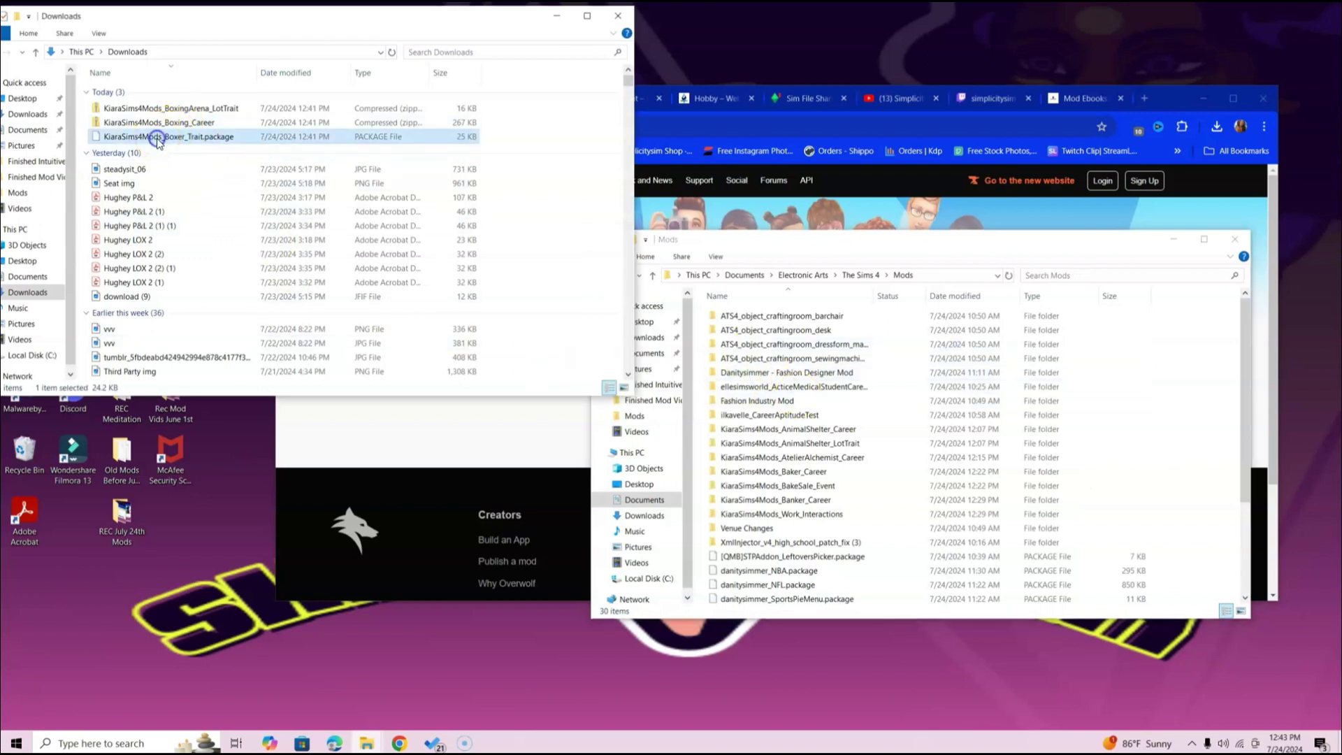
pyautogui.moveTo(158, 138); pyautogui.dragTo(865, 594)
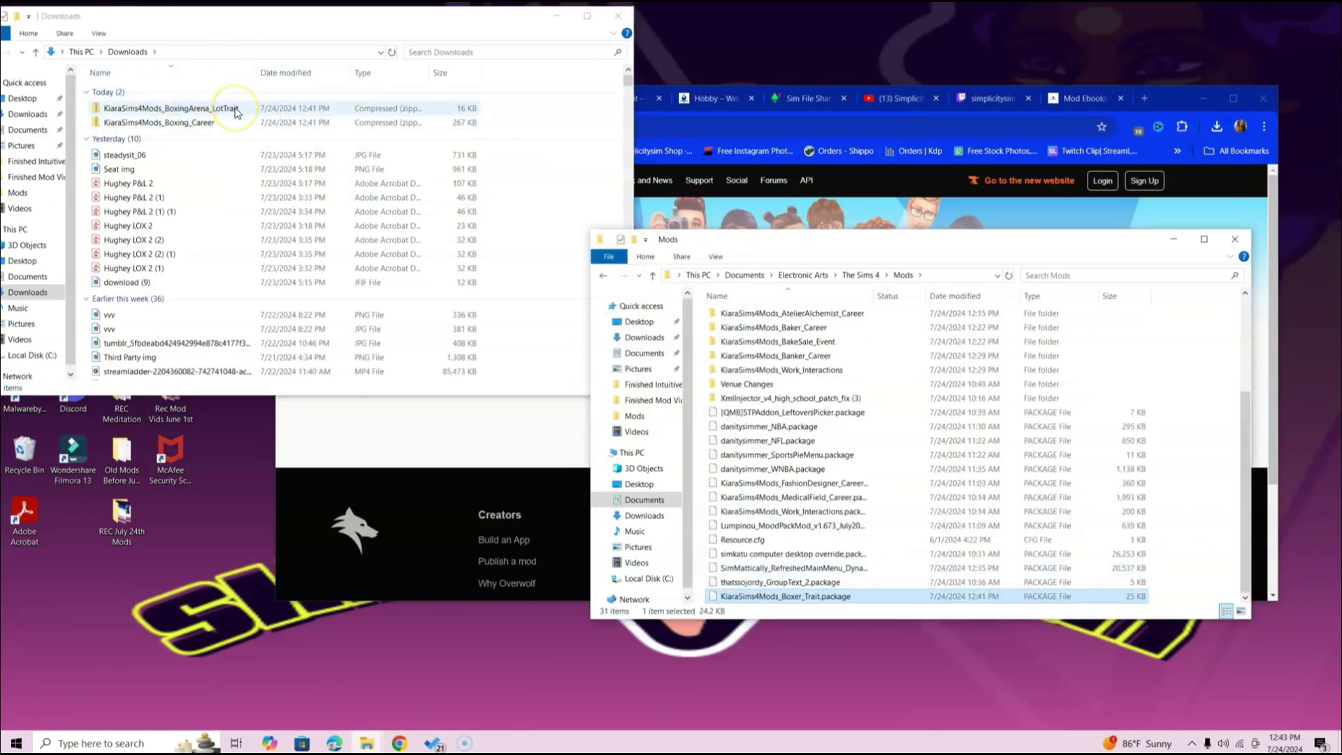
pyautogui.rightClick(237, 112)
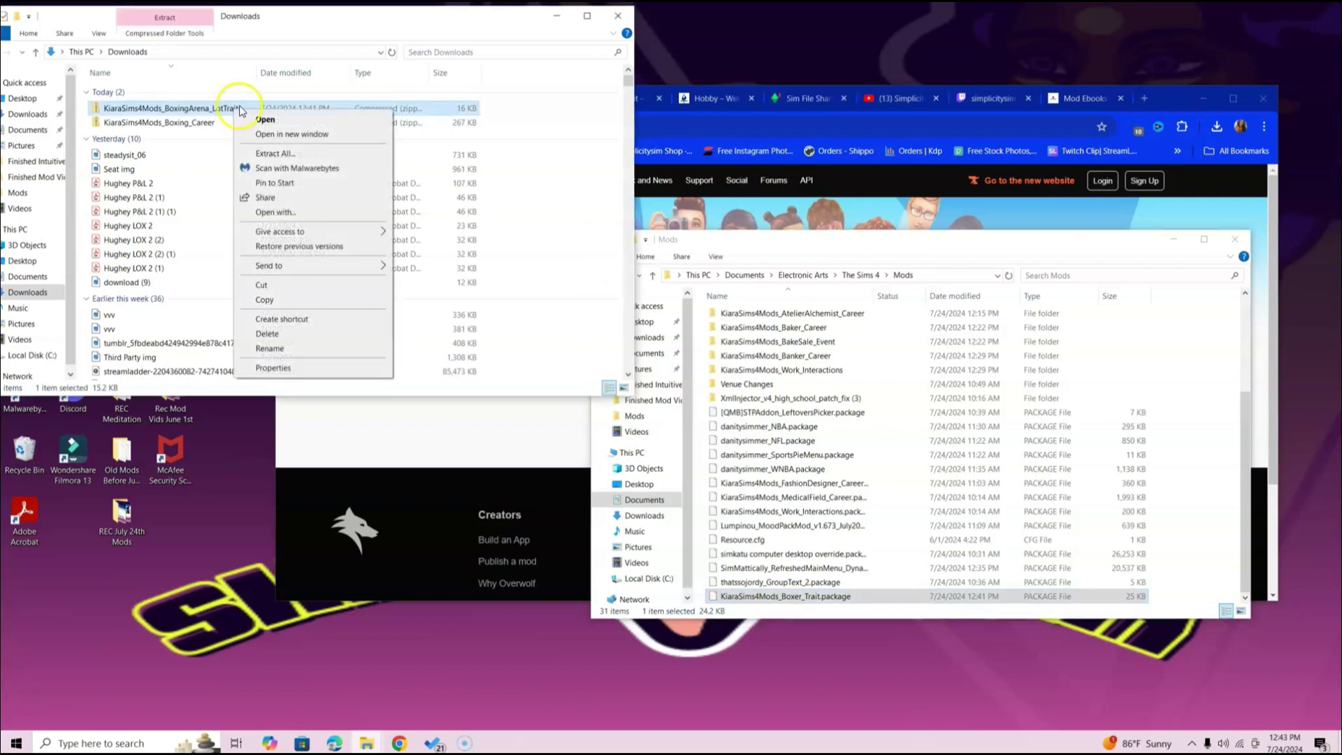
pyautogui.click(306, 163)
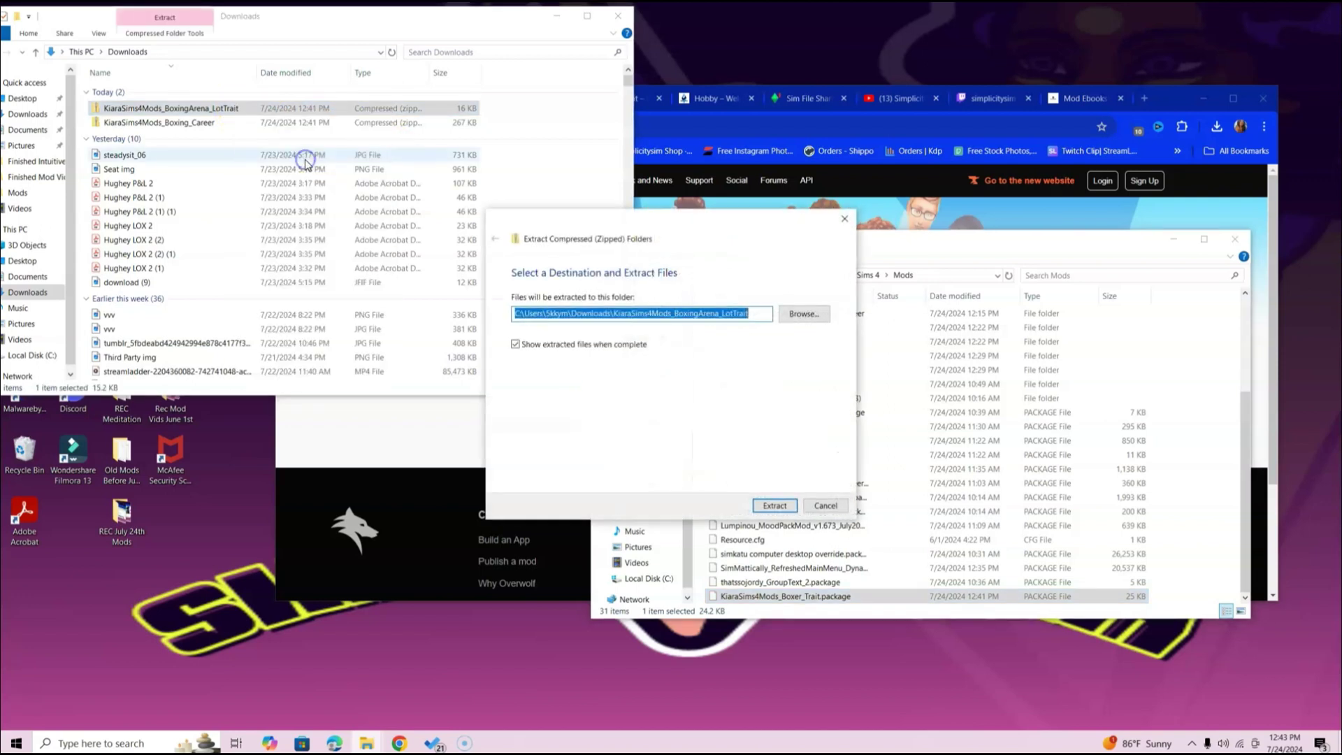
pyautogui.click(770, 505)
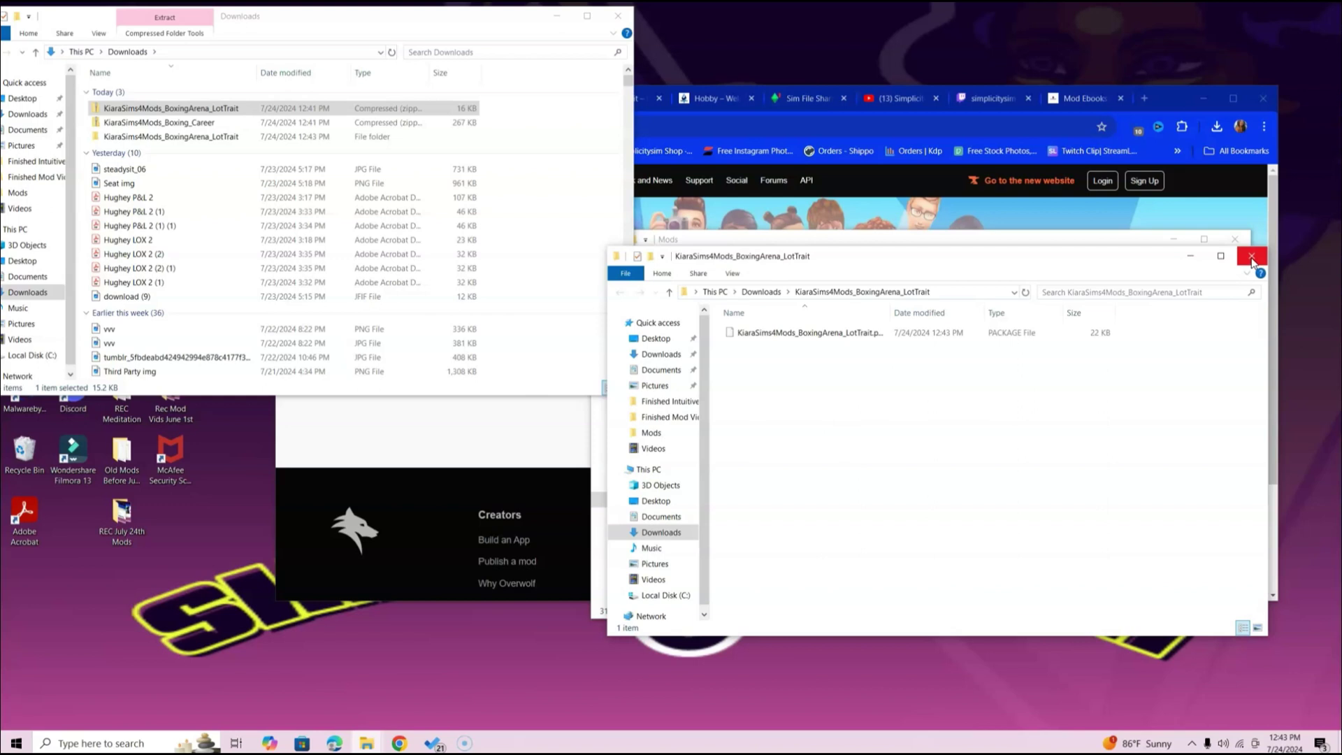
# Step: Extract the Boxing_Career zip to its suggested folder, closing each extracted-folder window
pyautogui.click(1252, 257)
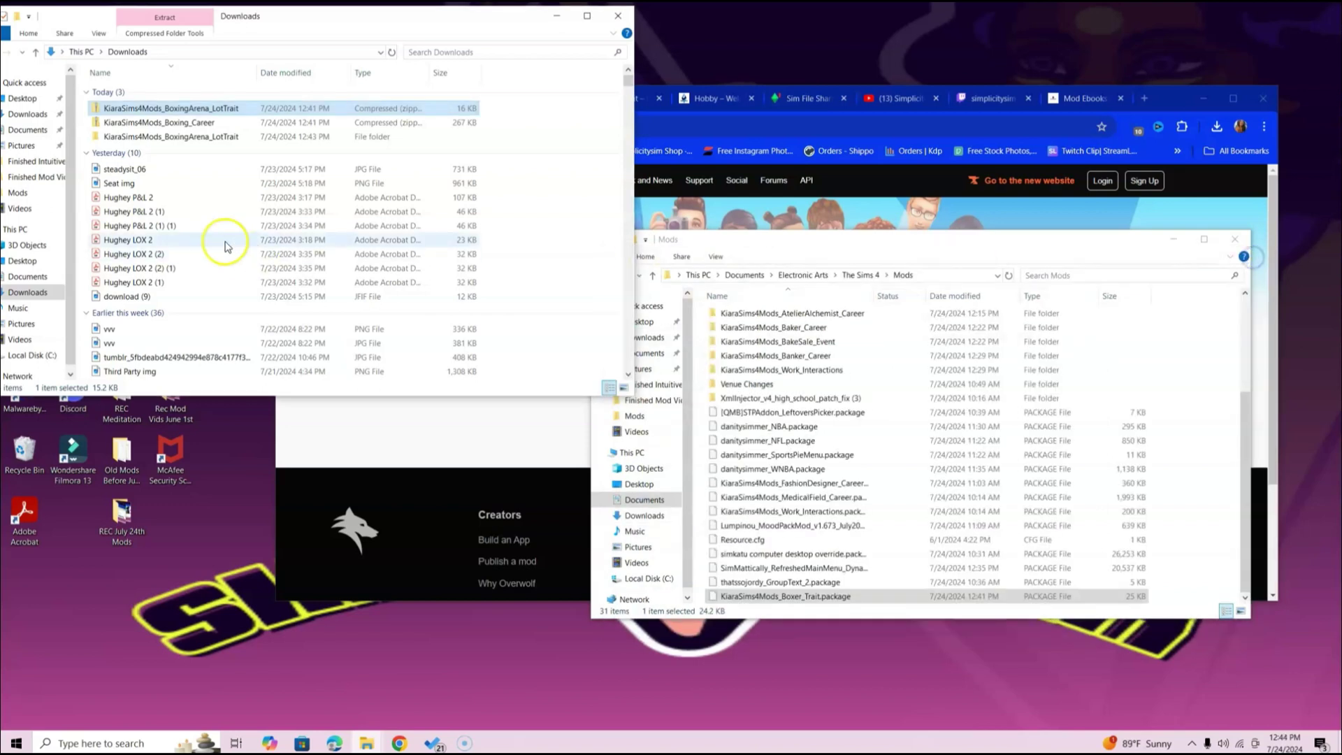
pyautogui.click(204, 124)
pyautogui.rightClick(205, 124)
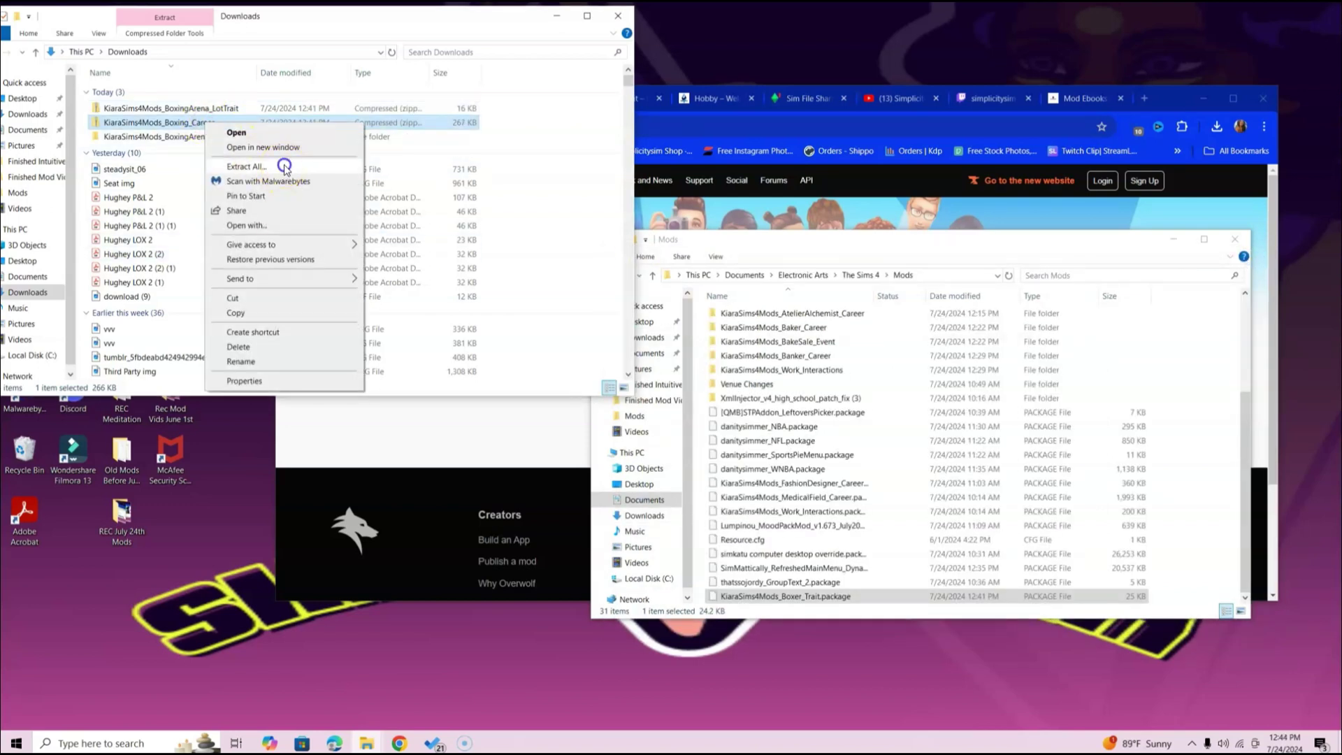
pyautogui.click(284, 166)
pyautogui.click(774, 505)
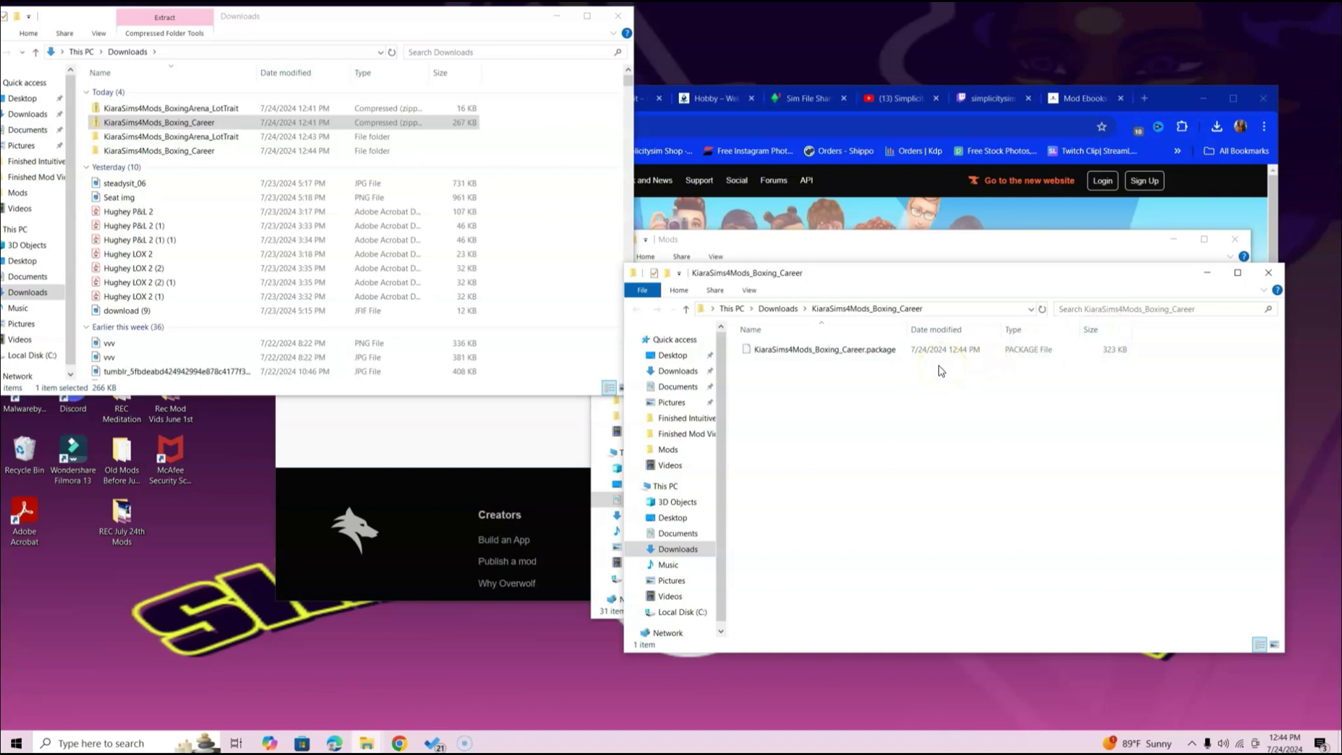
pyautogui.click(1269, 273)
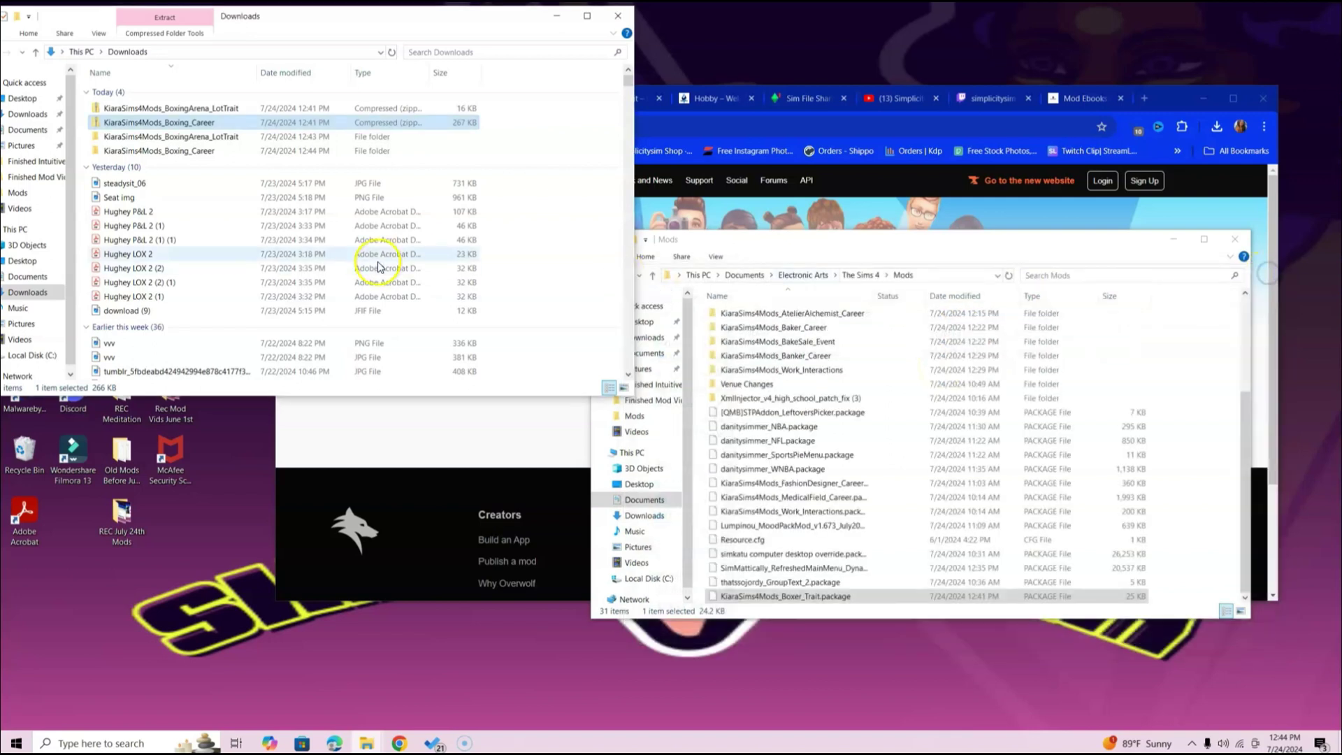
# Step: Drag both extracted Boxing folders into Mods and check the BoxingArena_LotTrait folder's contents
pyautogui.moveTo(515, 158)
pyautogui.mouseDown()
pyautogui.moveTo(336, 139)
pyautogui.moveTo(902, 553)
pyautogui.mouseUp()
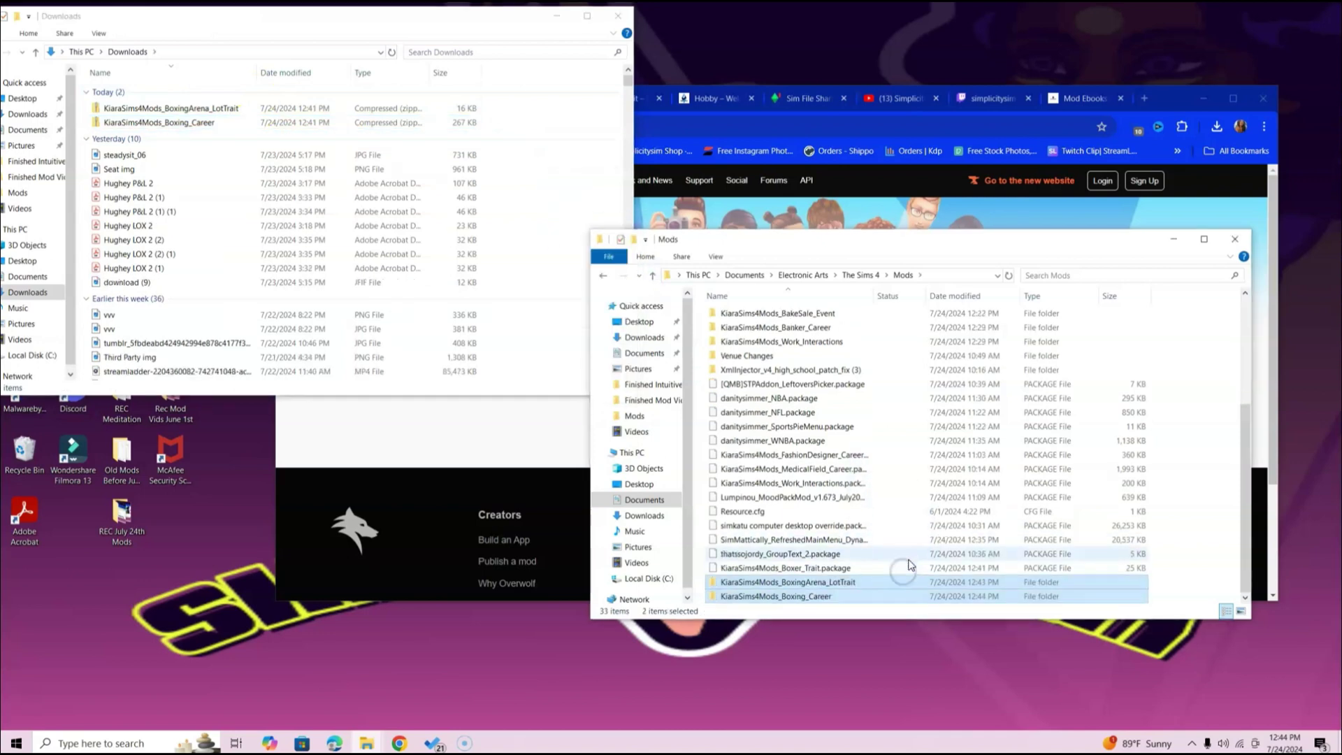
pyautogui.doubleClick(844, 584)
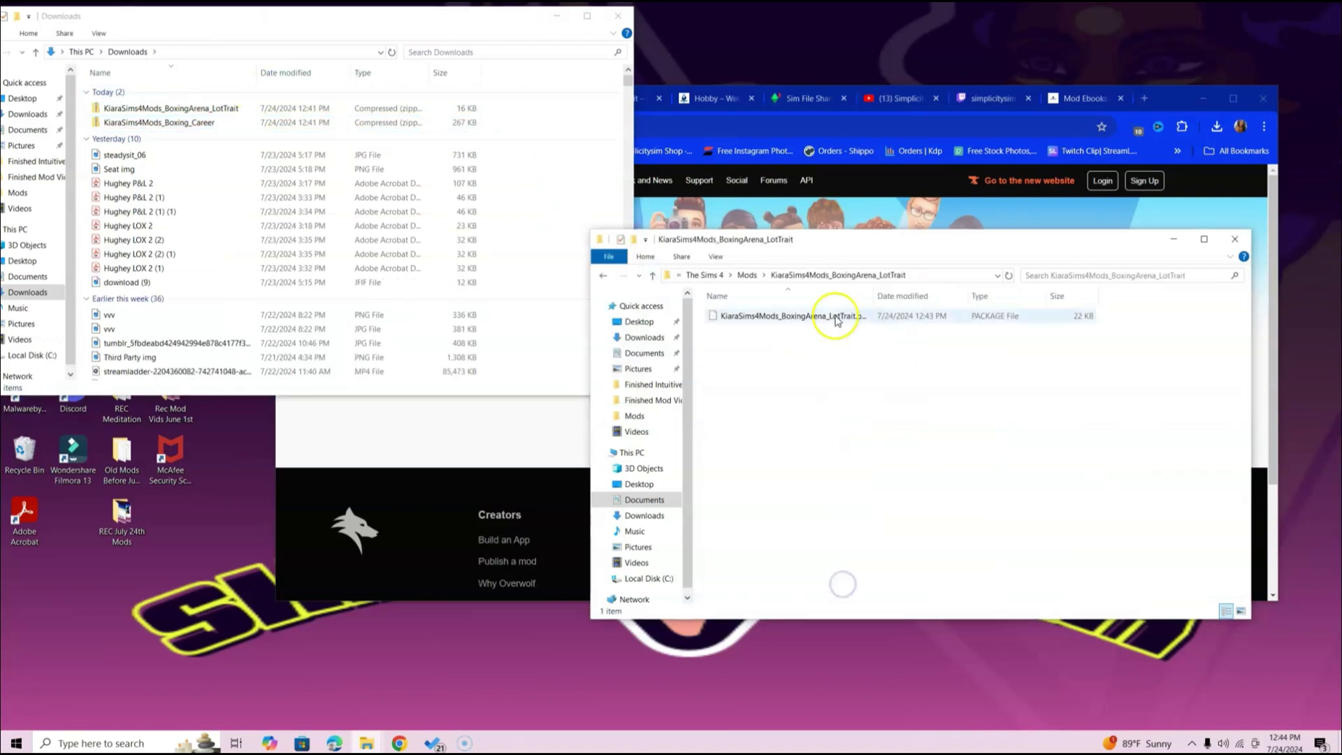
pyautogui.click(604, 276)
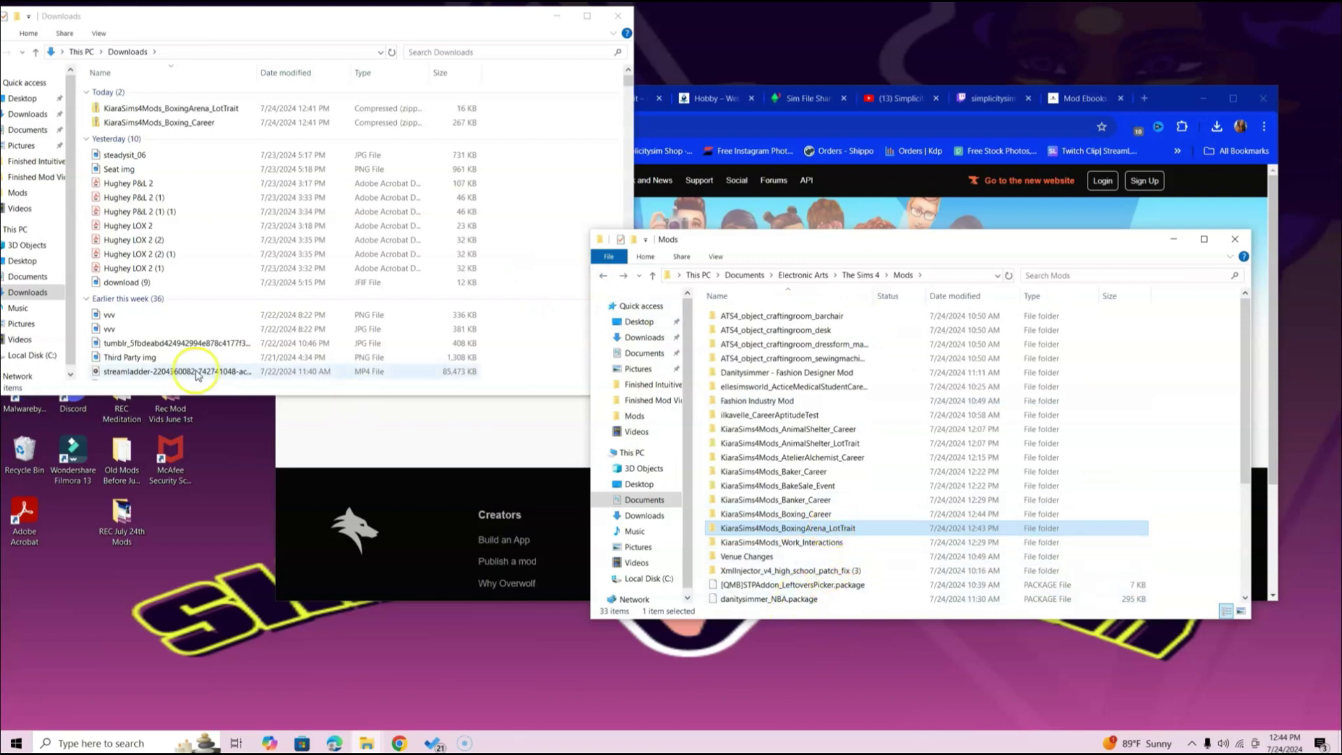
# Step: Delete the two leftover zip files from Downloads and close both Explorer windows
pyautogui.moveTo(557, 128); pyautogui.dragTo(358, 91)
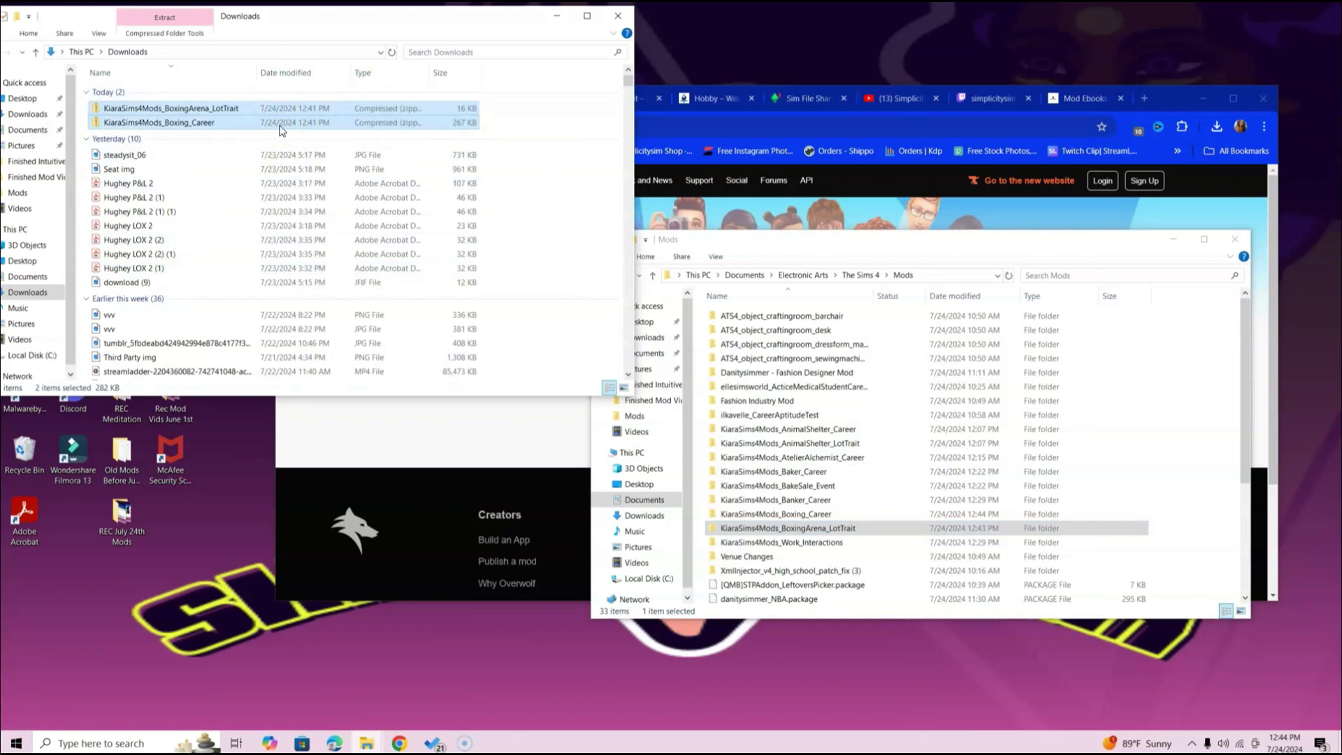
pyautogui.moveTo(280, 130); pyautogui.dragTo(287, 135)
pyautogui.rightClick(302, 128)
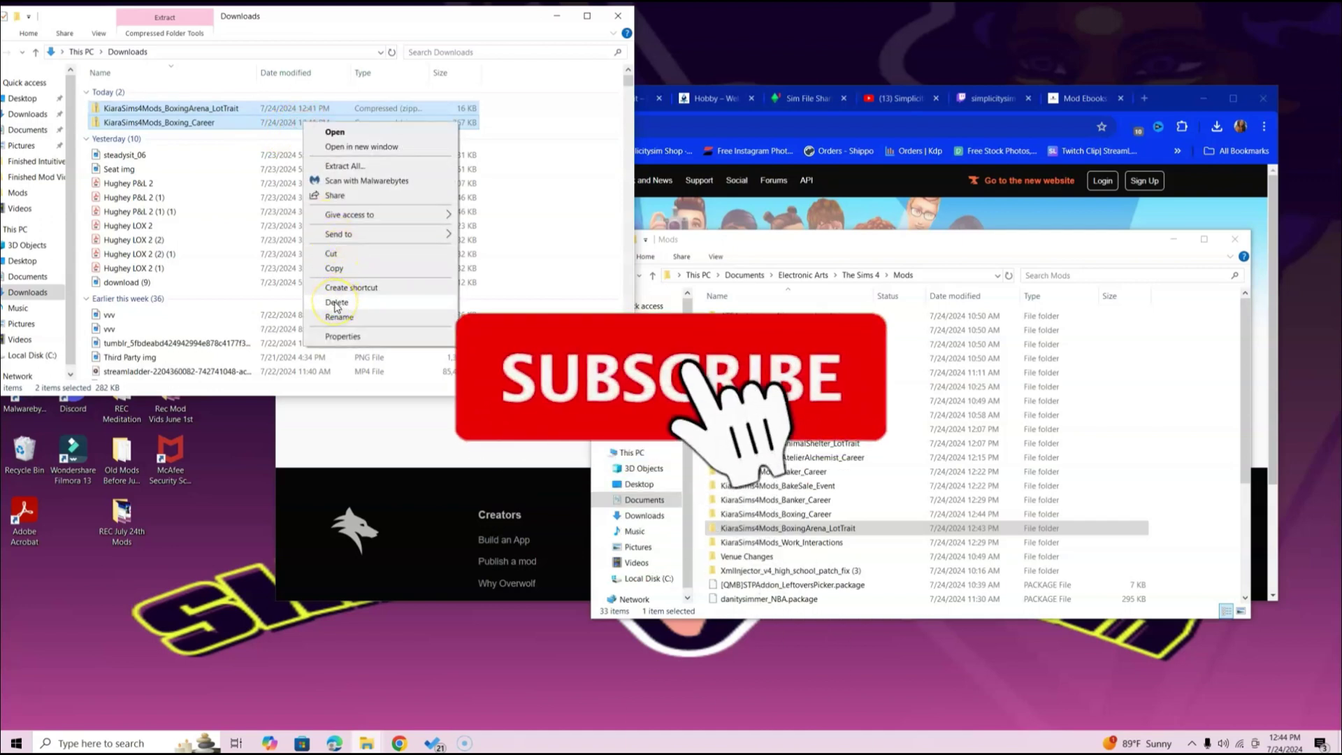
pyautogui.click(335, 304)
pyautogui.click(629, 21)
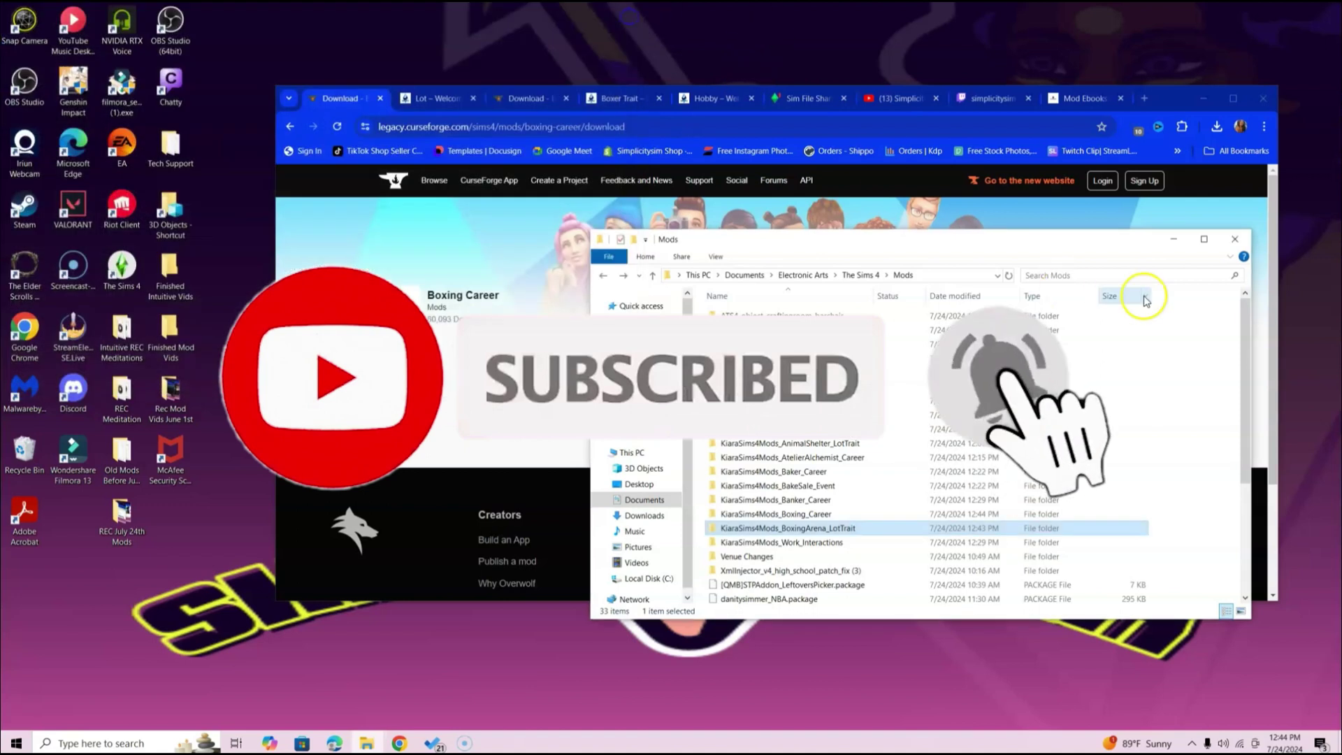
pyautogui.click(1234, 238)
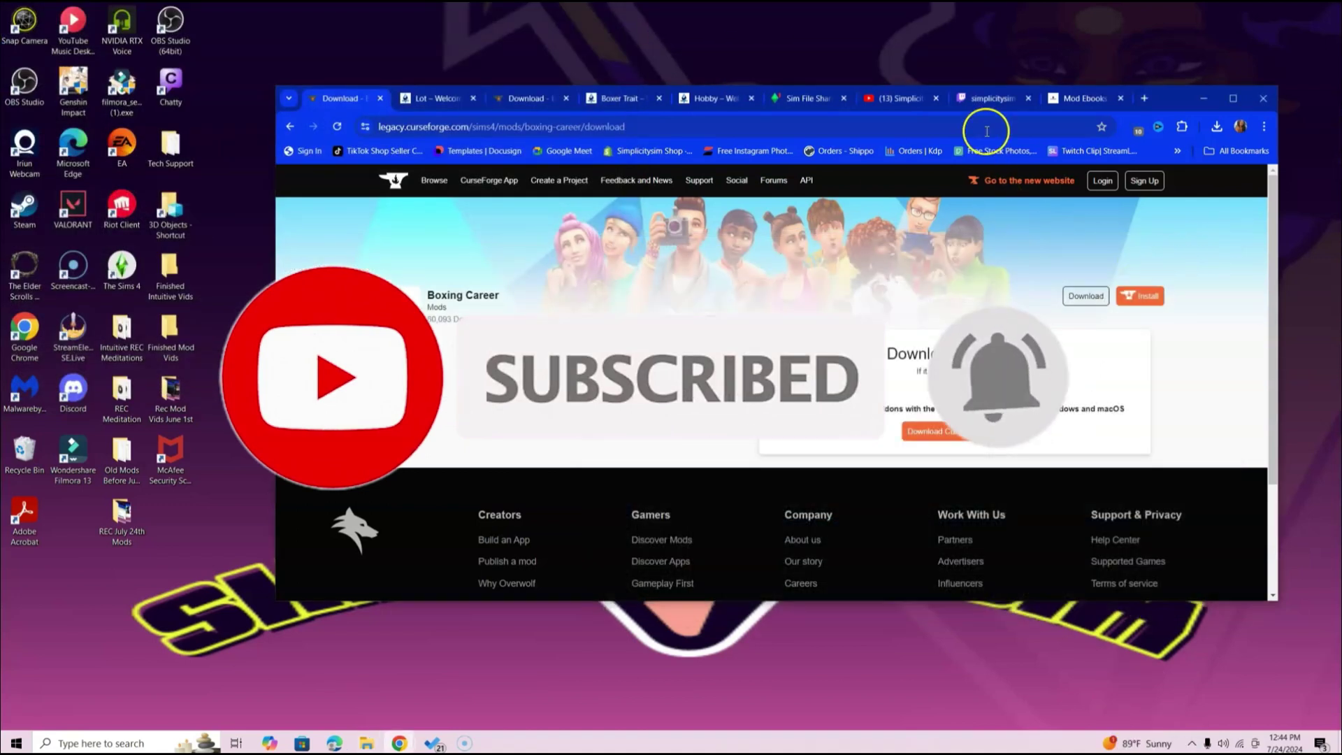
# Step: Switch to the Simplicitysim Mod Ebooks tab
pyautogui.click(1093, 101)
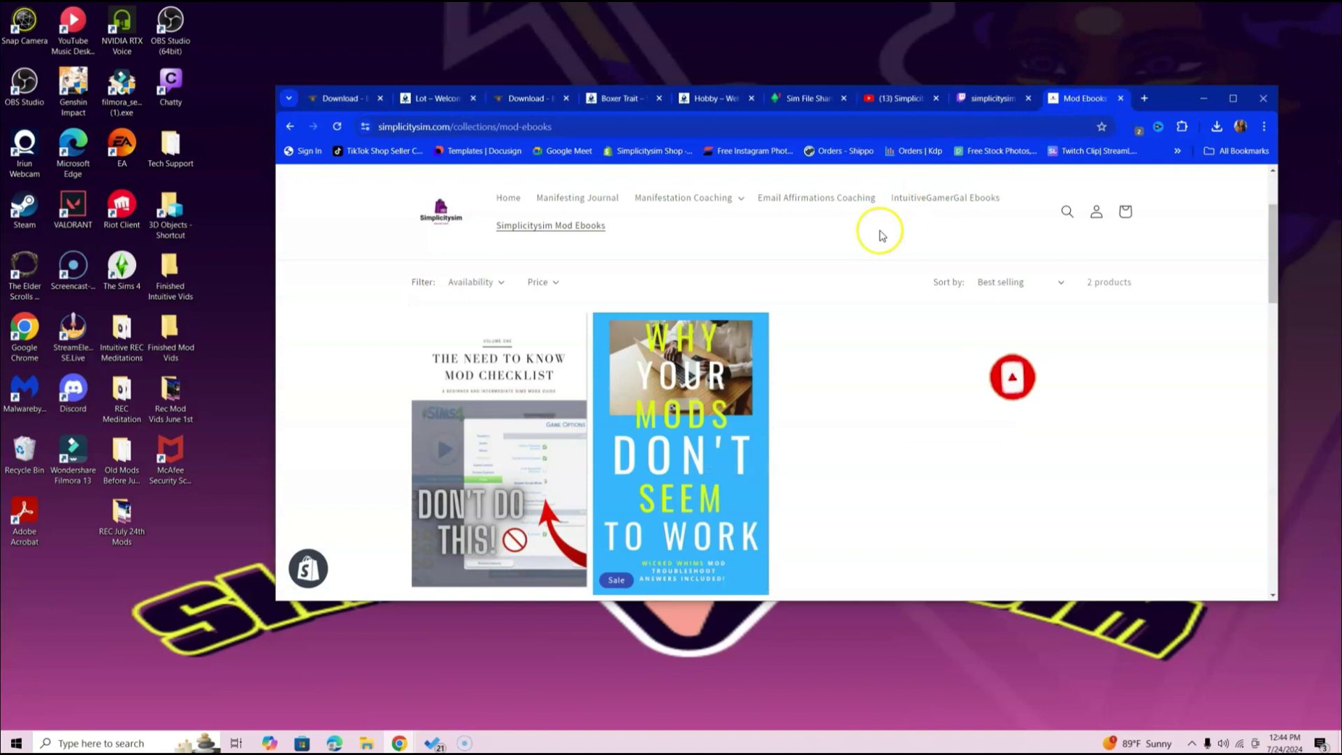